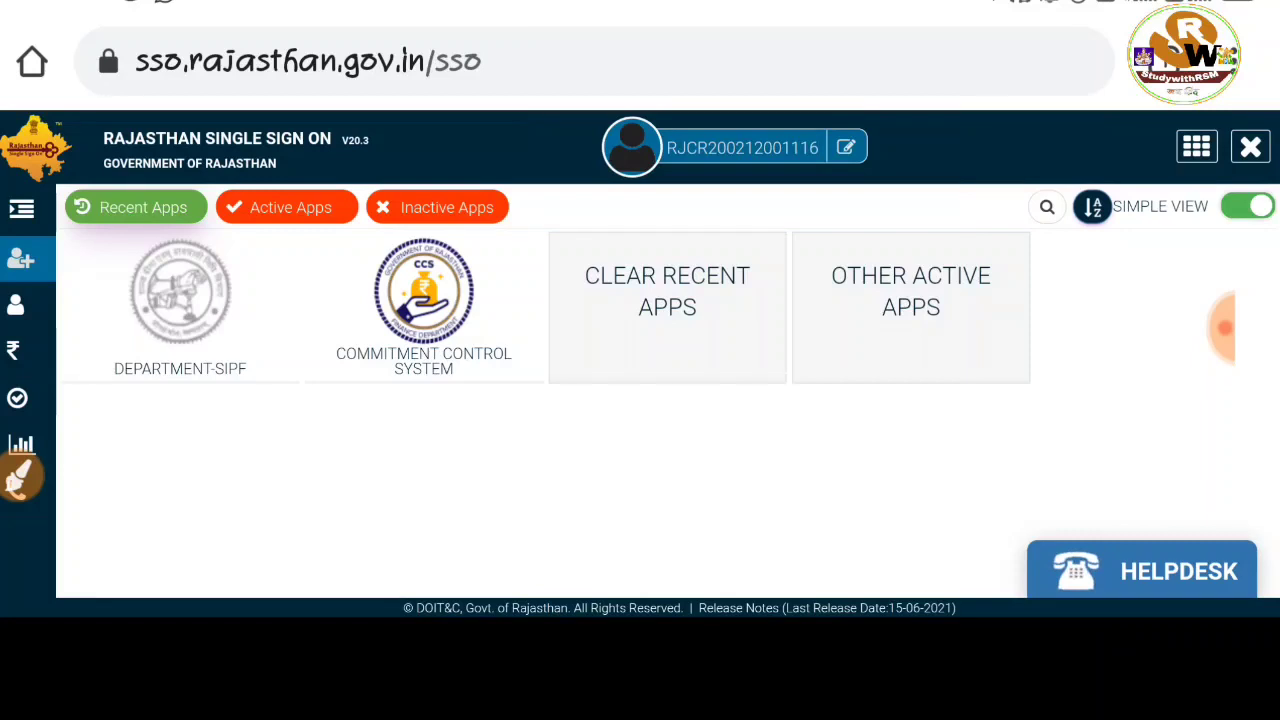
{"action": "left_click", "coordinate": [20, 478]}
{"action": "mouse_move", "coordinate": [990, 252]}
{"action": "left_mouse_down"}
{"action": "mouse_move", "coordinate": [955, 230]}
{"action": "mouse_move", "coordinate": [760, 282]}
{"action": "left_mouse_up"}
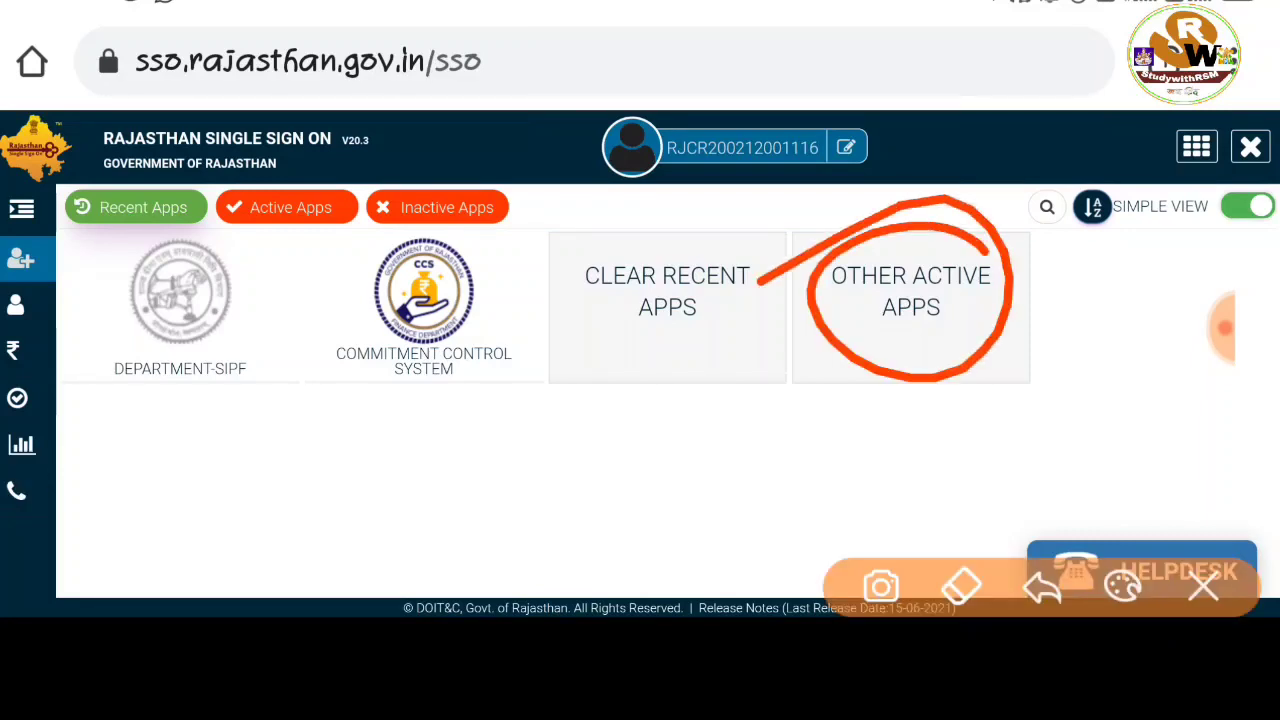
{"action": "left_click", "coordinate": [1203, 587]}
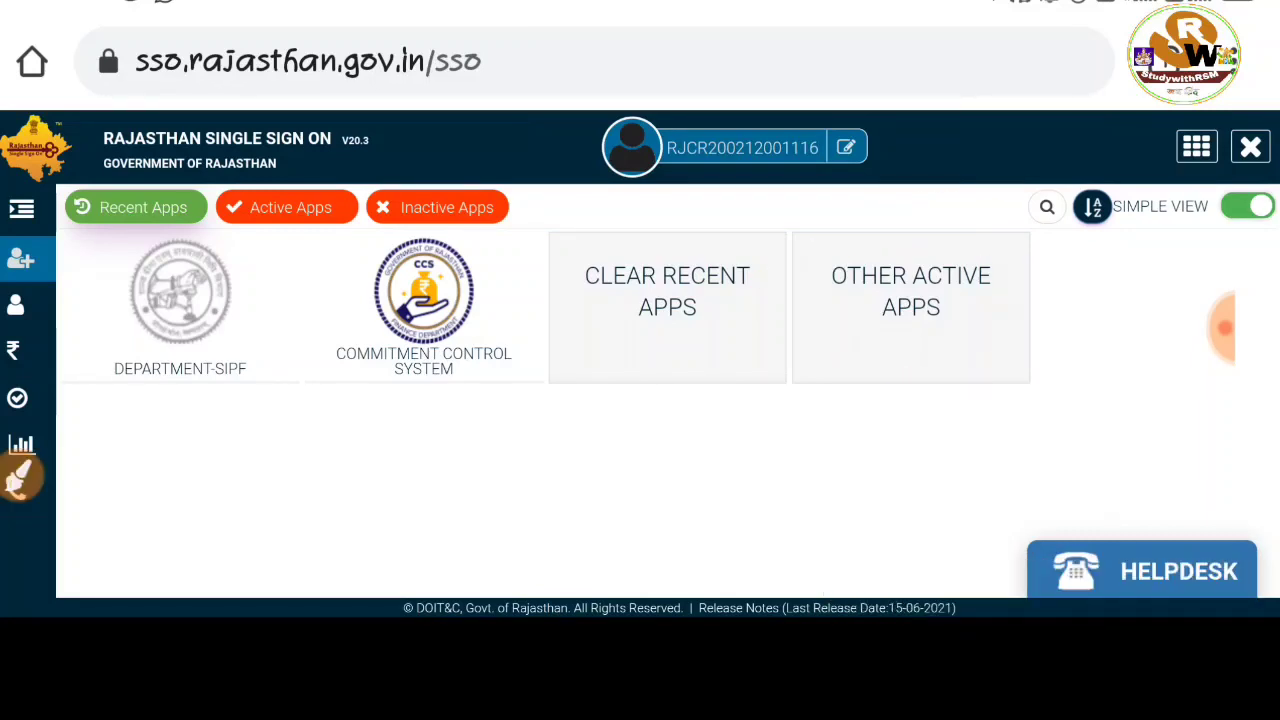
{"action": "left_click", "coordinate": [20, 478]}
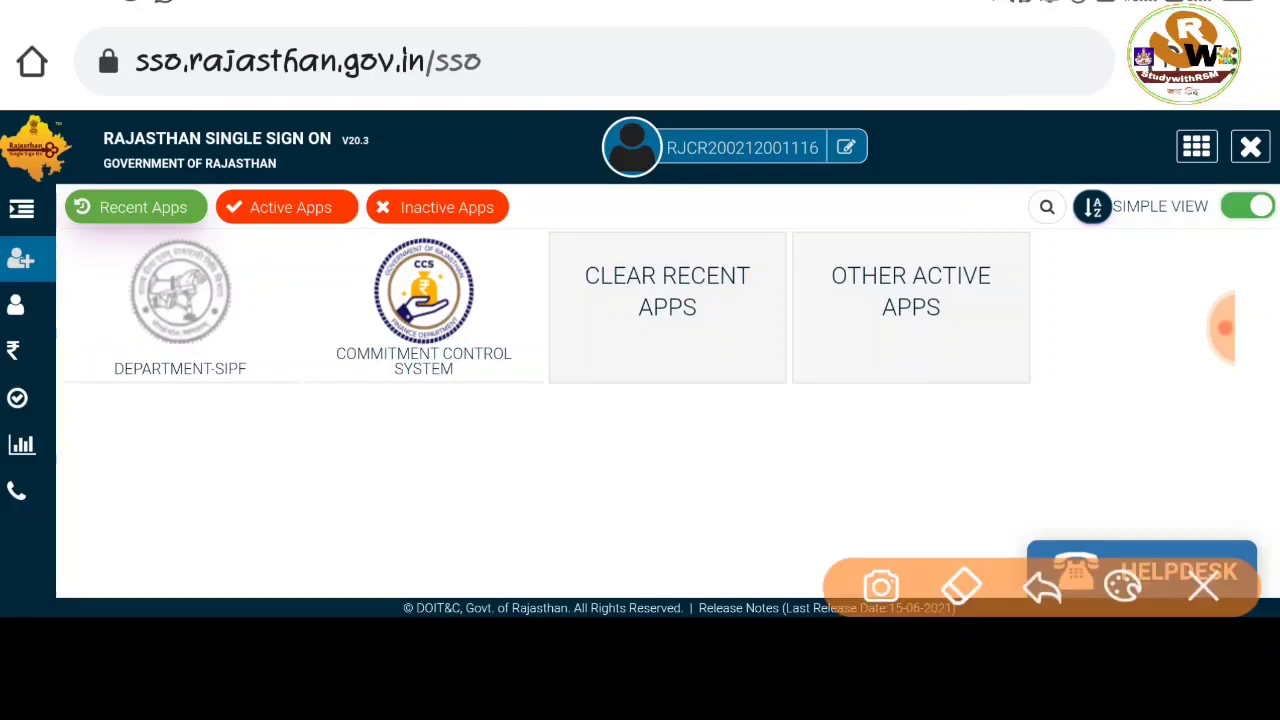
{"action": "mouse_move", "coordinate": [1065, 182]}
{"action": "left_mouse_down"}
{"action": "mouse_move", "coordinate": [1030, 160]}
{"action": "mouse_move", "coordinate": [876, 250]}
{"action": "left_mouse_up"}
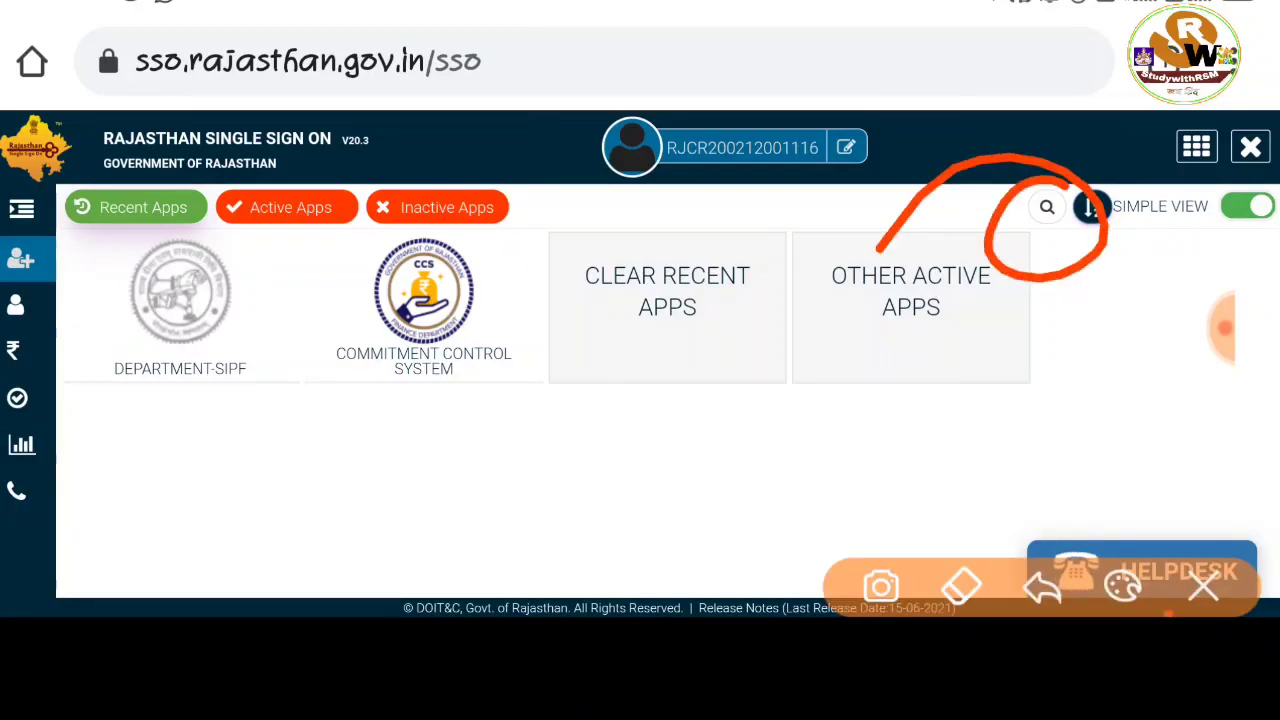
{"action": "left_click", "coordinate": [1203, 587]}
{"action": "left_click", "coordinate": [20, 478]}
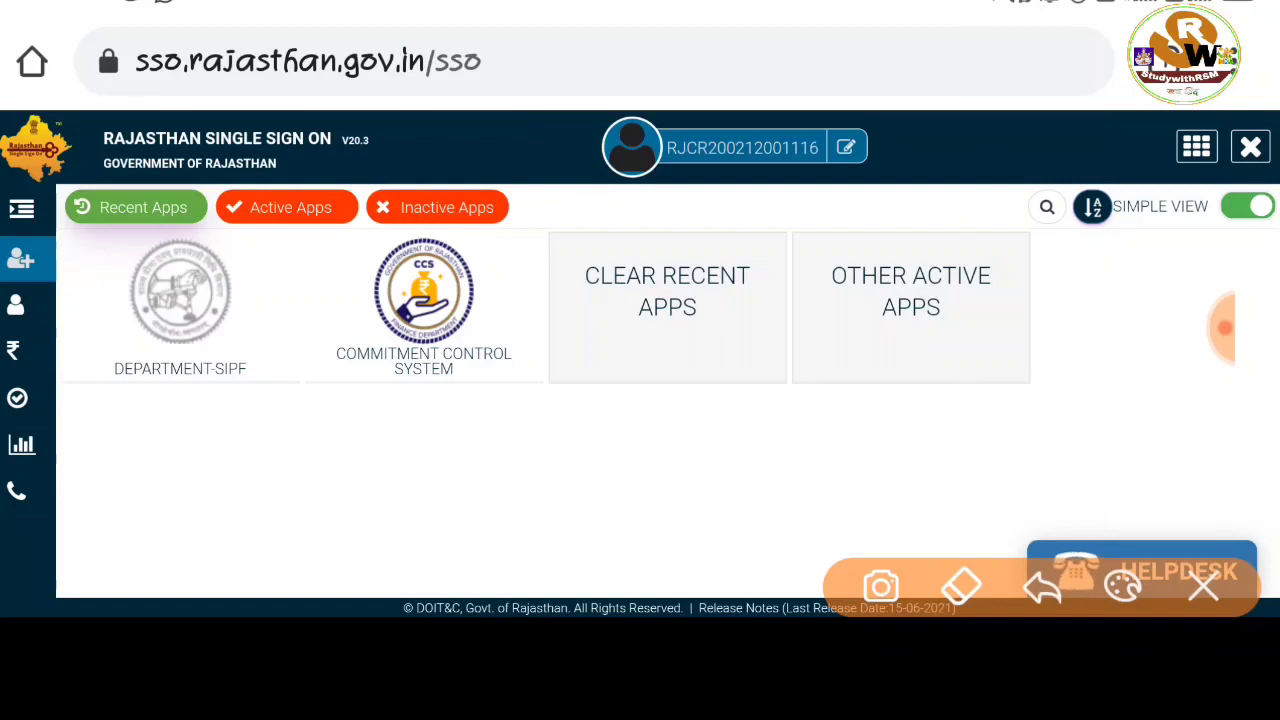
{"action": "left_click_drag", "start_coordinate": [86, 287], "coordinate": [140, 395]}
{"action": "left_click", "coordinate": [142, 326]}
{"action": "mouse_move", "coordinate": [205, 262]}
{"action": "left_mouse_down"}
{"action": "mouse_move", "coordinate": [265, 378]}
{"action": "mouse_move", "coordinate": [380, 232]}
{"action": "mouse_move", "coordinate": [445, 238]}
{"action": "left_mouse_up"}
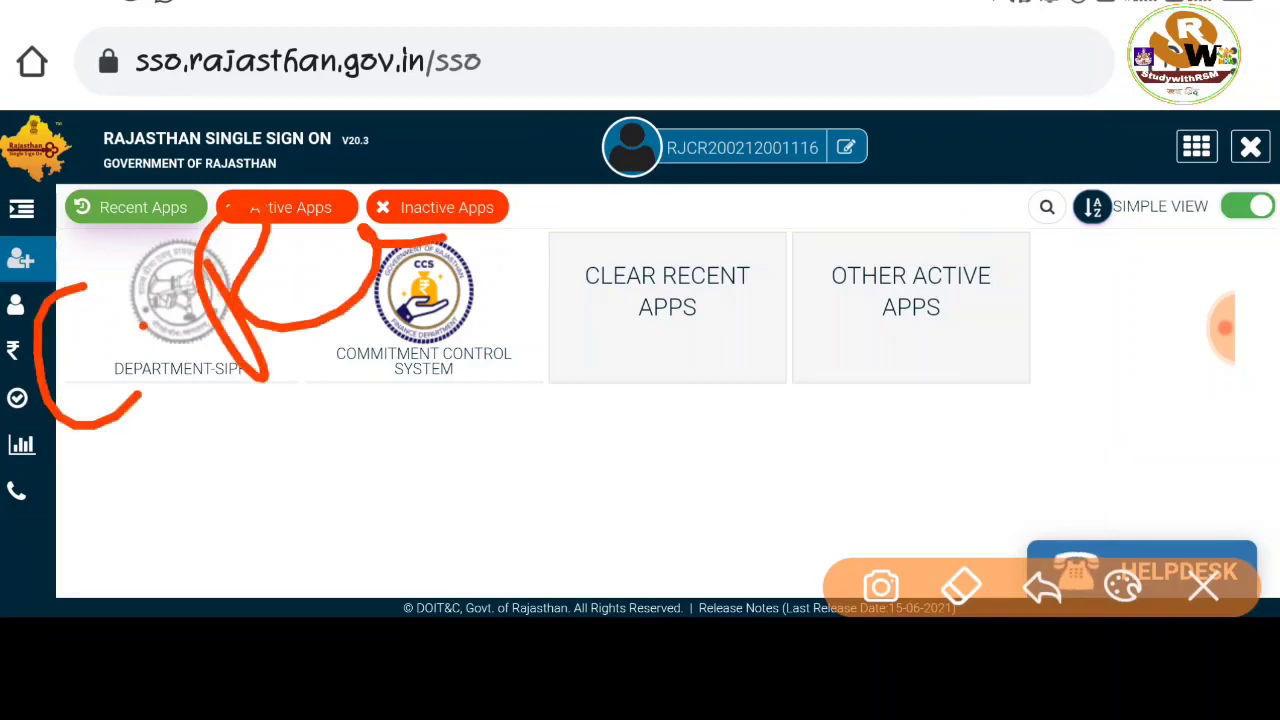
{"action": "mouse_move", "coordinate": [360, 400]}
{"action": "left_mouse_down"}
{"action": "mouse_move", "coordinate": [345, 380]}
{"action": "mouse_move", "coordinate": [555, 320]}
{"action": "mouse_move", "coordinate": [650, 235]}
{"action": "mouse_move", "coordinate": [825, 228]}
{"action": "mouse_move", "coordinate": [880, 165]}
{"action": "mouse_move", "coordinate": [240, 295]}
{"action": "mouse_move", "coordinate": [620, 160]}
{"action": "left_mouse_up"}
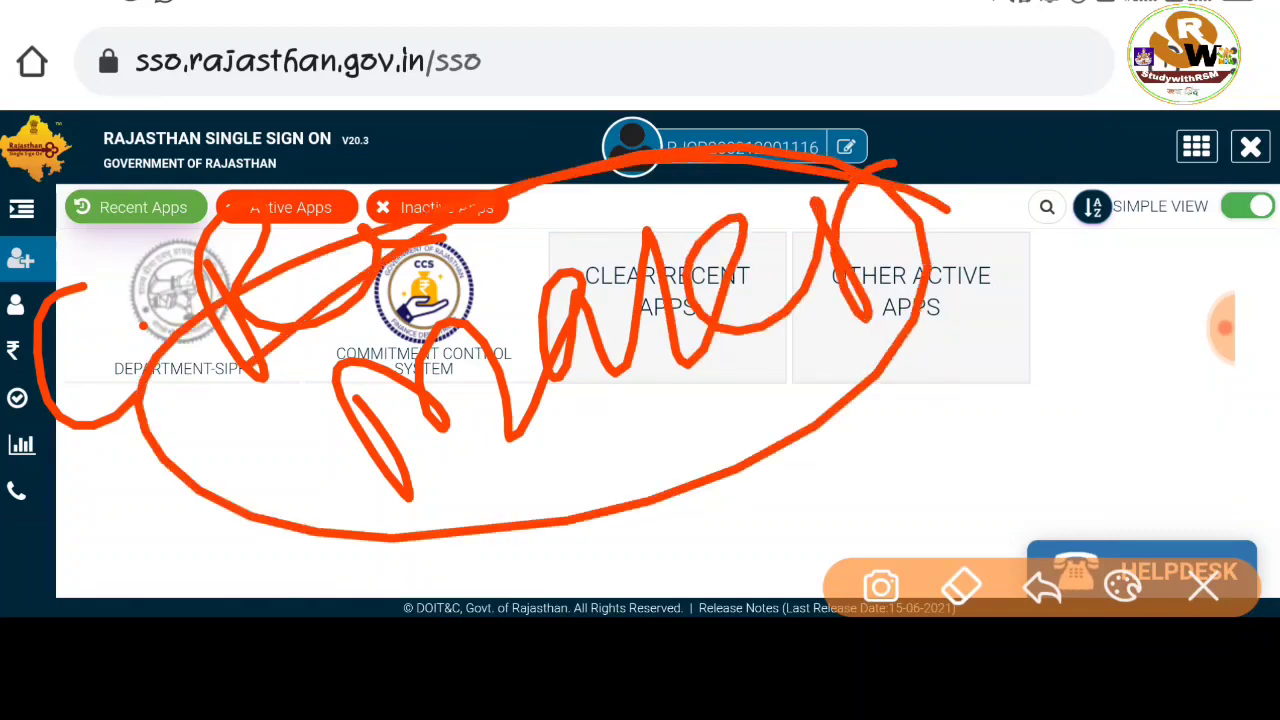
{"action": "left_click", "coordinate": [1203, 587]}
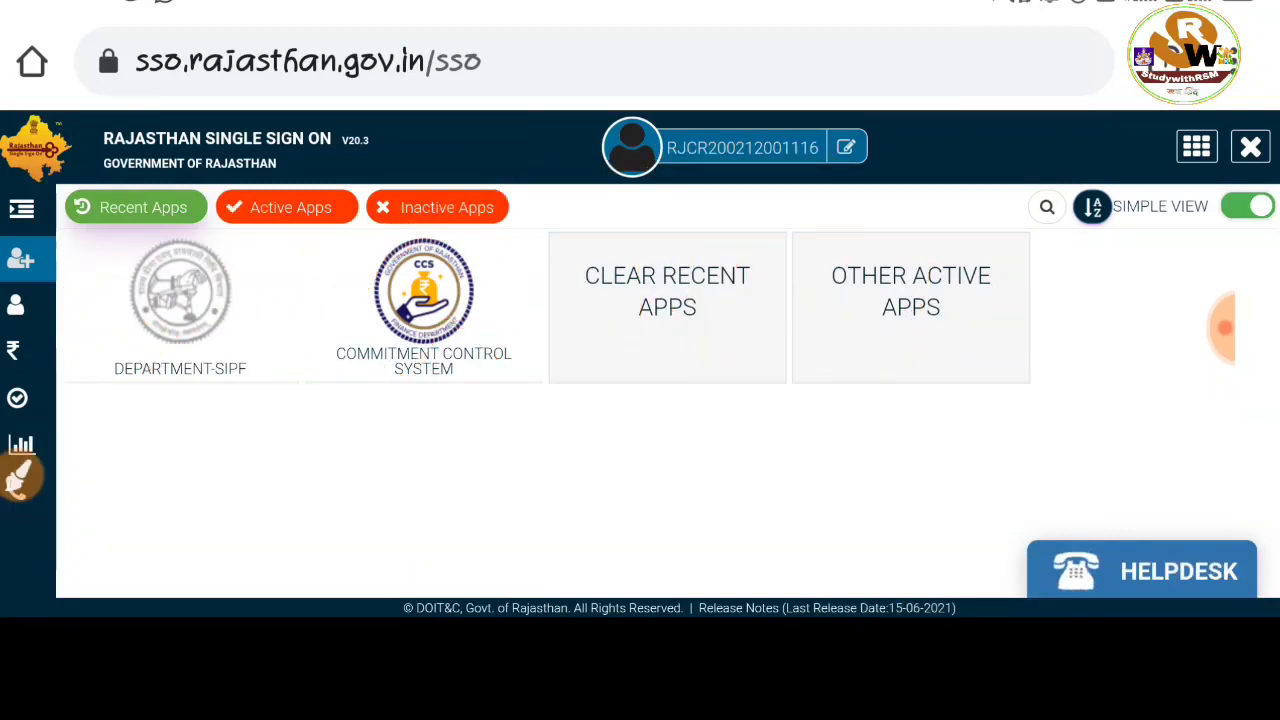
Open the Commitment Control System from the recent apps.
{"action": "left_click", "coordinate": [424, 300]}
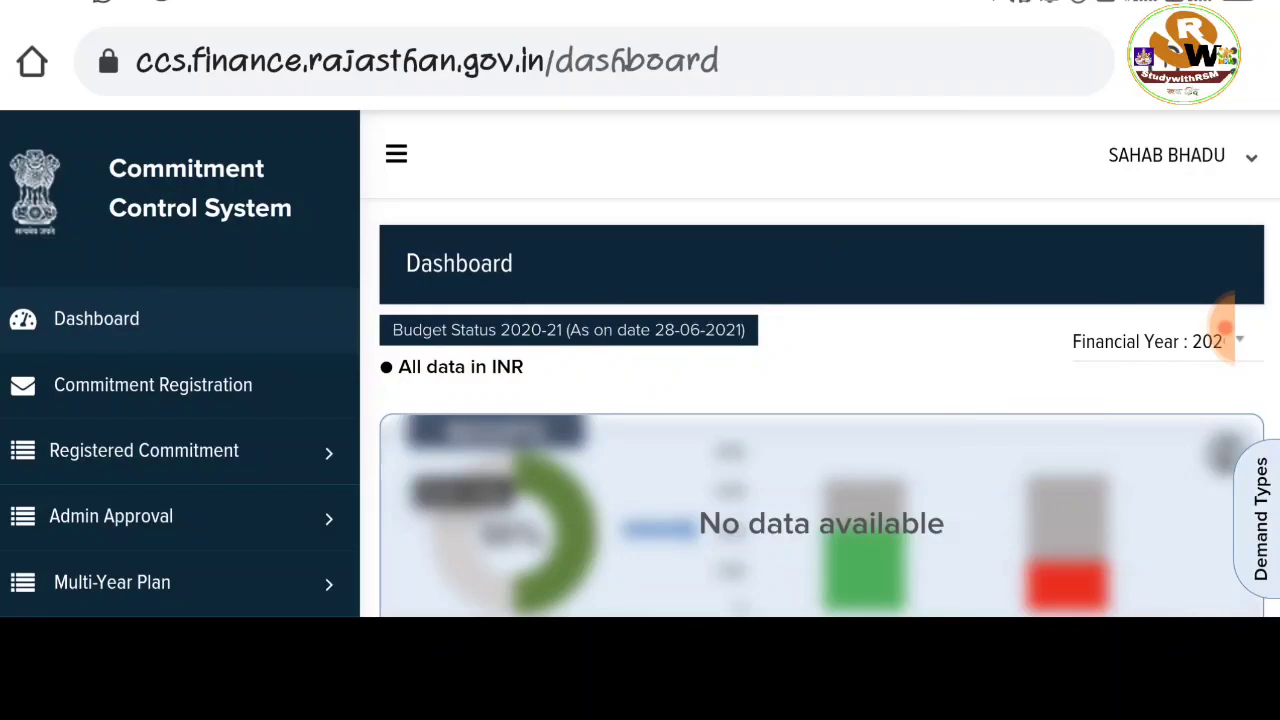
{"action": "left_click", "coordinate": [1225, 328]}
{"action": "mouse_move", "coordinate": [1105, 116]}
{"action": "left_mouse_down"}
{"action": "mouse_move", "coordinate": [1175, 125]}
{"action": "mouse_move", "coordinate": [1100, 120]}
{"action": "left_mouse_up"}
{"action": "left_click", "coordinate": [1200, 586]}
Examine the signed-in account's profile details, including its department, office code and available account actions.
{"action": "left_click", "coordinate": [1166, 155]}
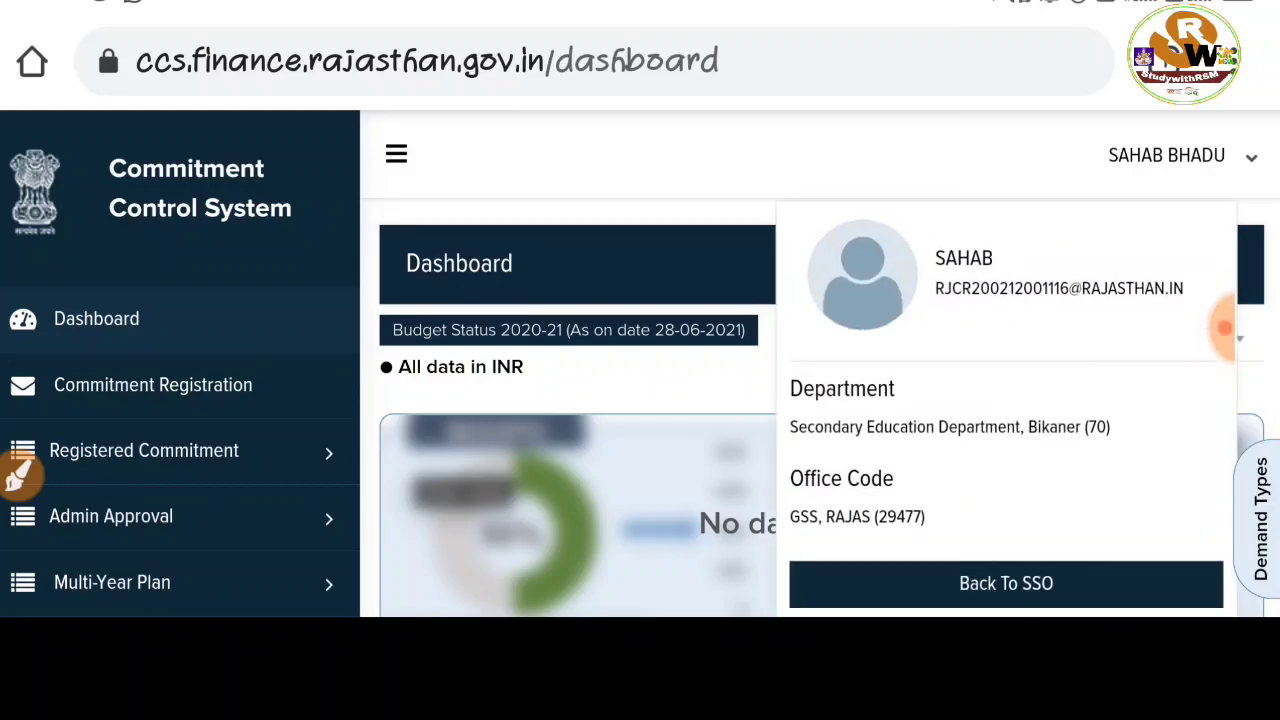
{"action": "scroll", "coordinate": [640, 400], "scroll_direction": "down", "scroll_amount": 3}
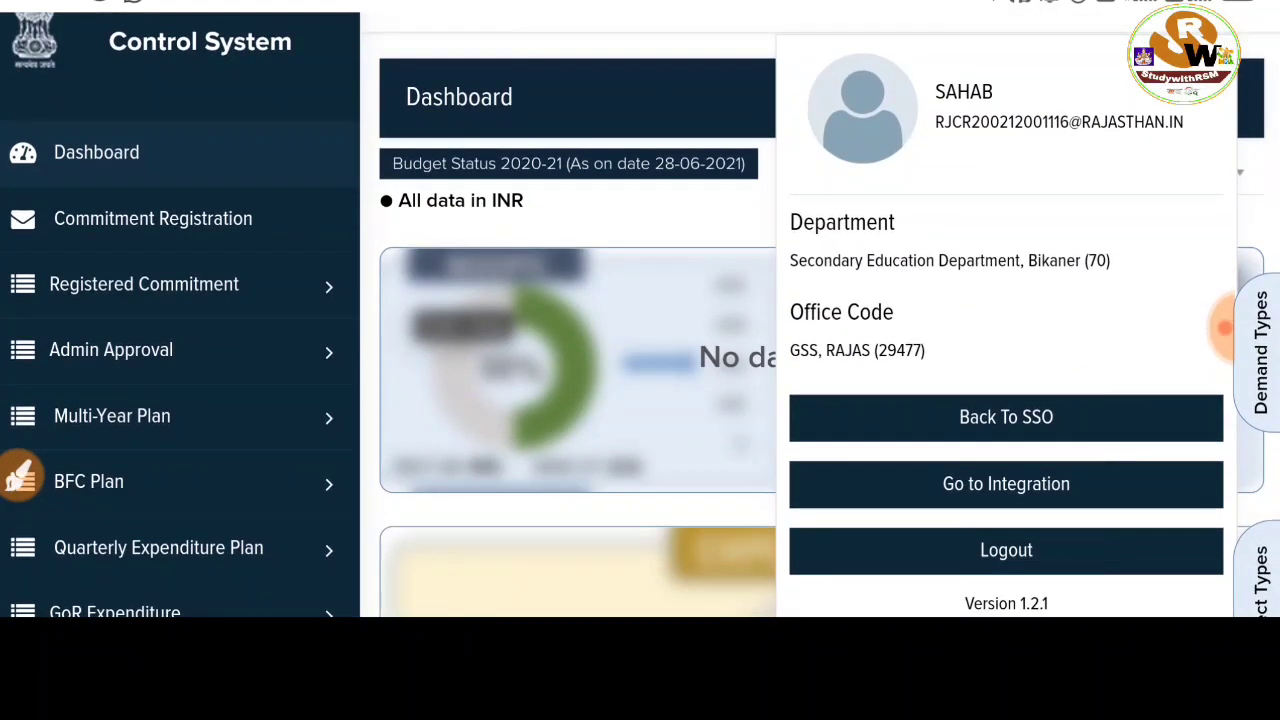
{"action": "scroll", "coordinate": [640, 400], "scroll_direction": "up", "scroll_amount": 2}
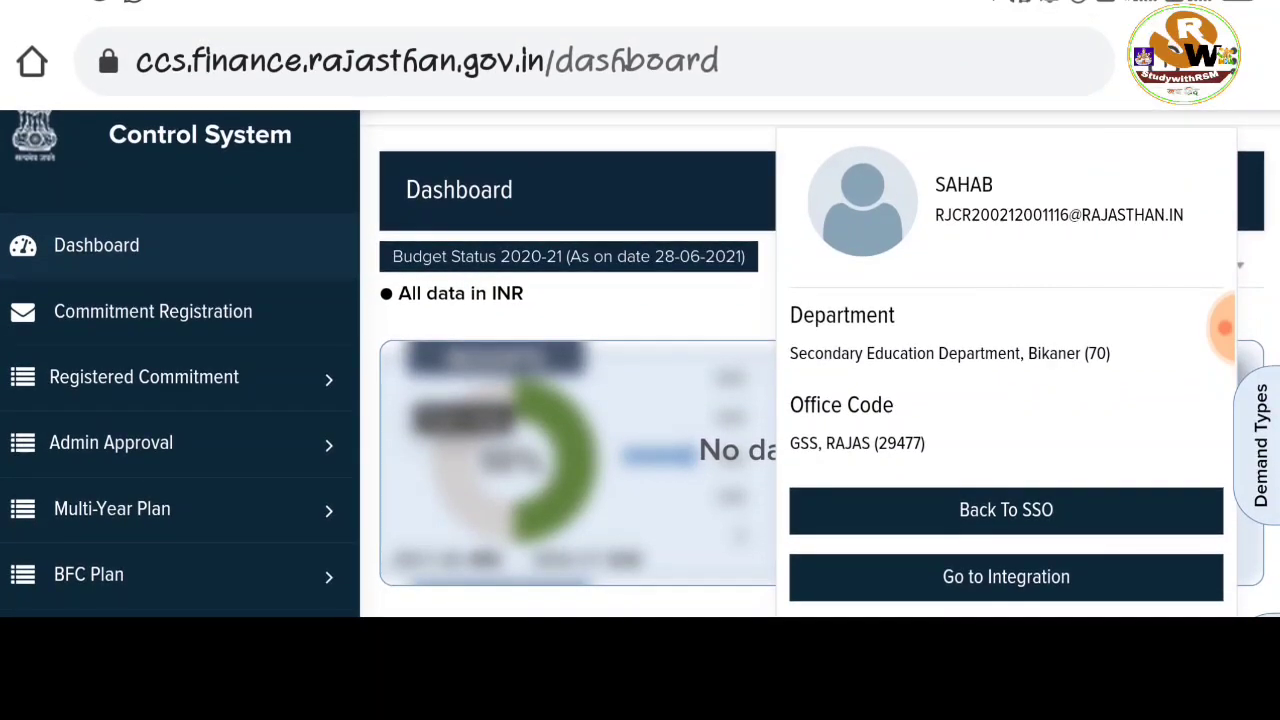
{"action": "key", "text": "Escape"}
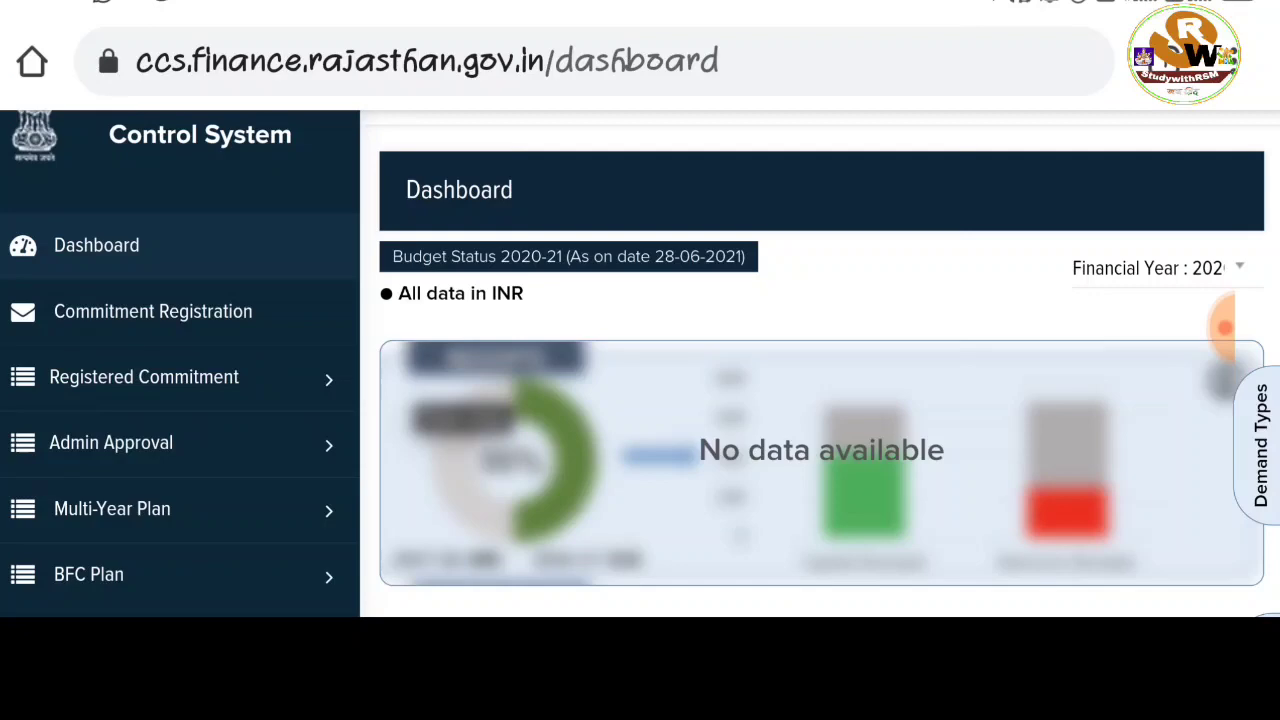
Examine the dashboard's list of modules from Commitment Registration through Quarterly Expenditure Plan.
{"action": "scroll", "coordinate": [820, 400], "scroll_direction": "down", "scroll_amount": 3}
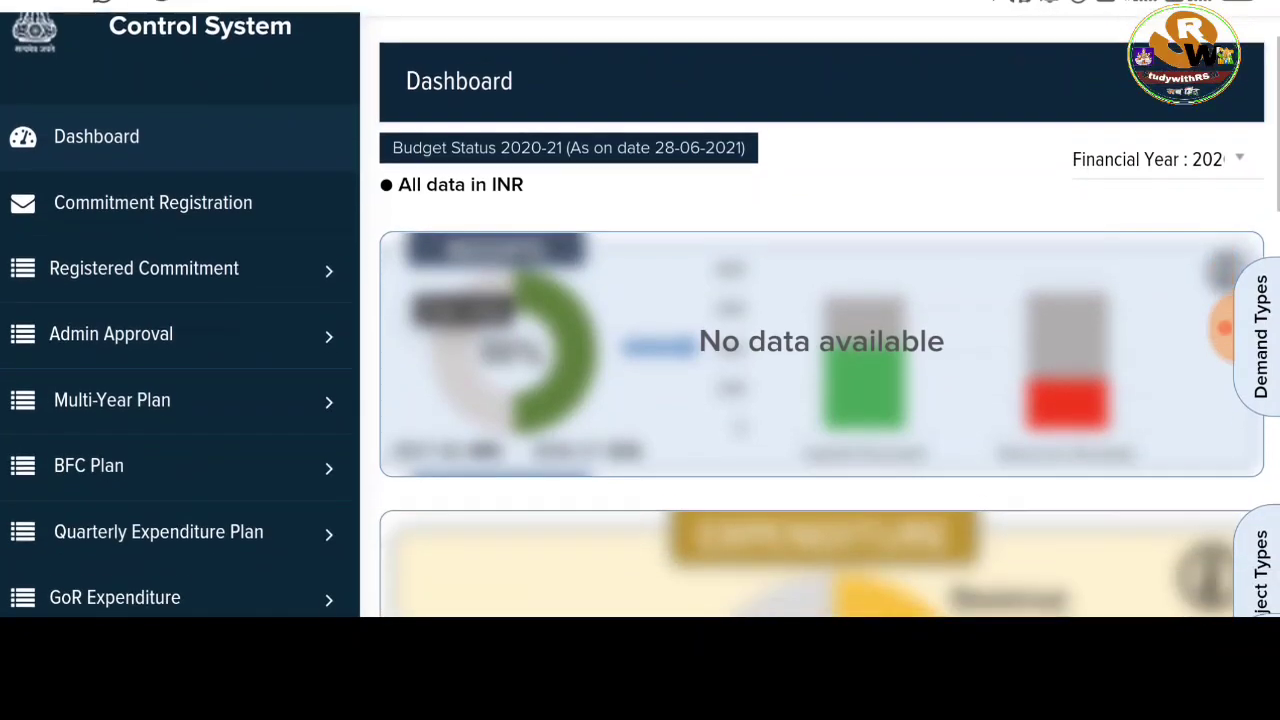
{"action": "scroll", "coordinate": [820, 400], "scroll_direction": "up", "scroll_amount": 2}
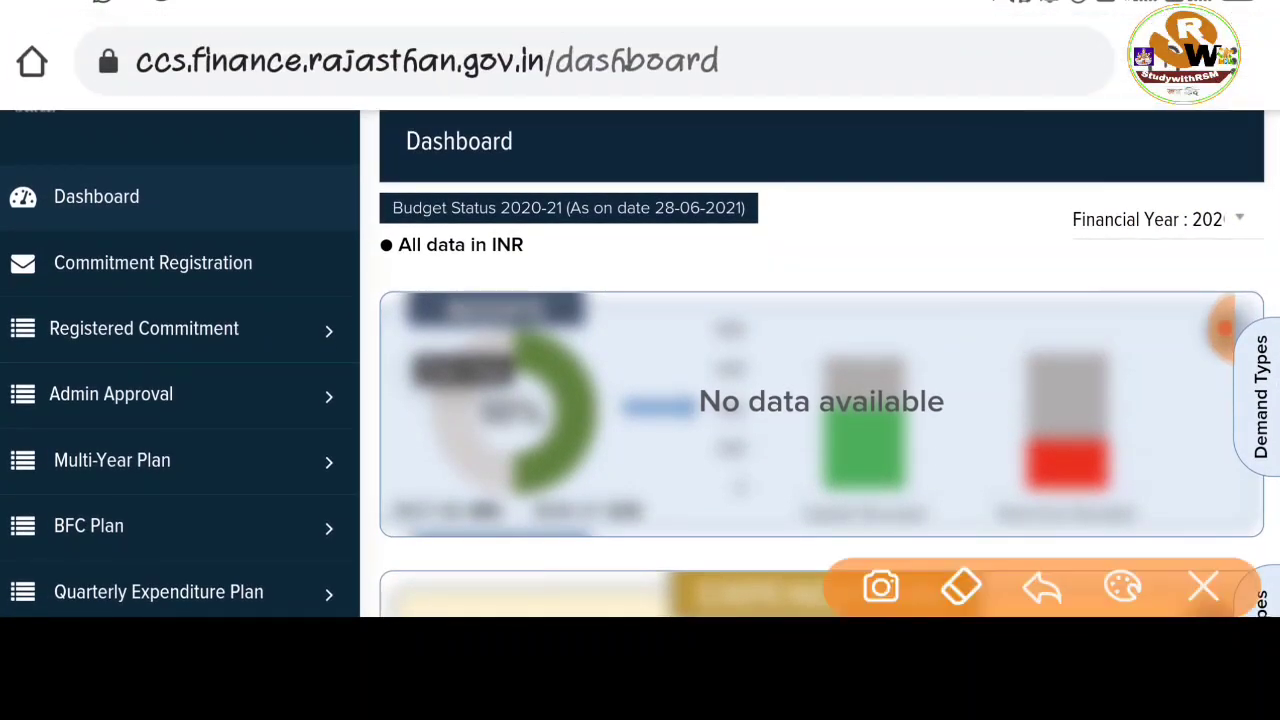
{"action": "mouse_move", "coordinate": [258, 264]}
{"action": "left_mouse_down"}
{"action": "mouse_move", "coordinate": [323, 255]}
{"action": "mouse_move", "coordinate": [395, 193]}
{"action": "left_mouse_up"}
{"action": "left_click_drag", "start_coordinate": [230, 322], "coordinate": [397, 278]}
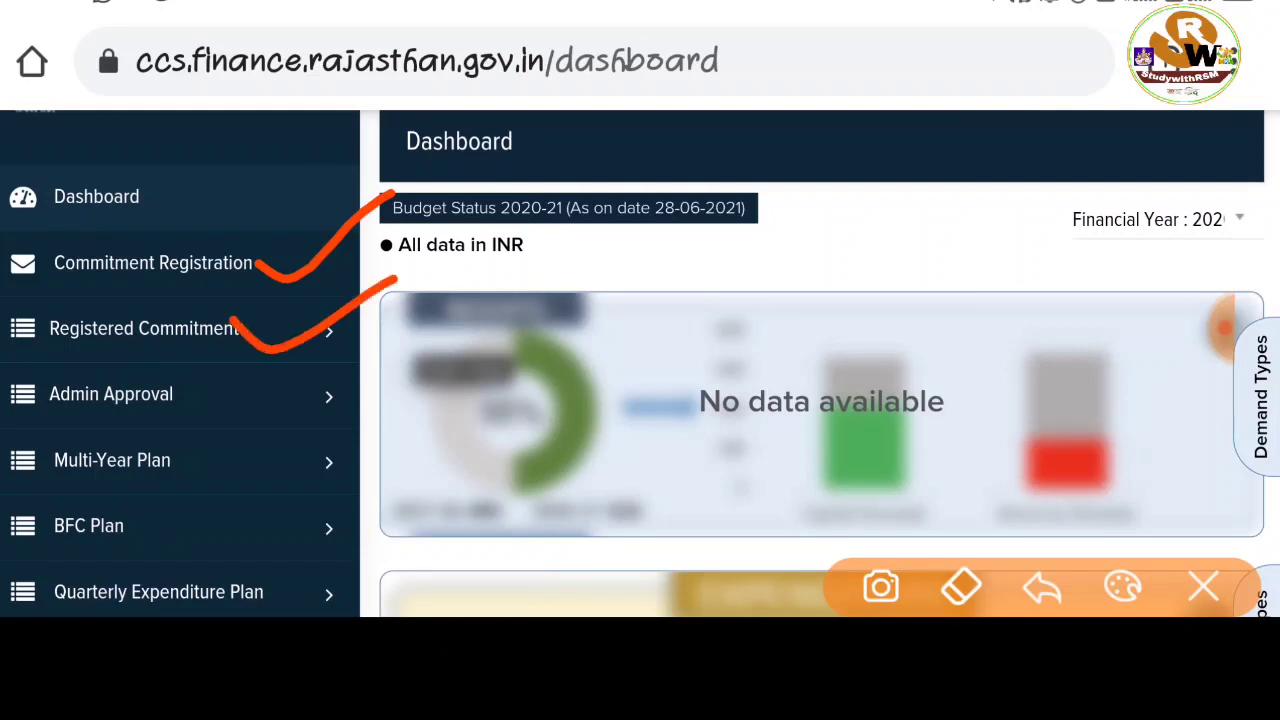
{"action": "left_click_drag", "start_coordinate": [185, 402], "coordinate": [375, 350]}
{"action": "left_click_drag", "start_coordinate": [172, 460], "coordinate": [393, 403]}
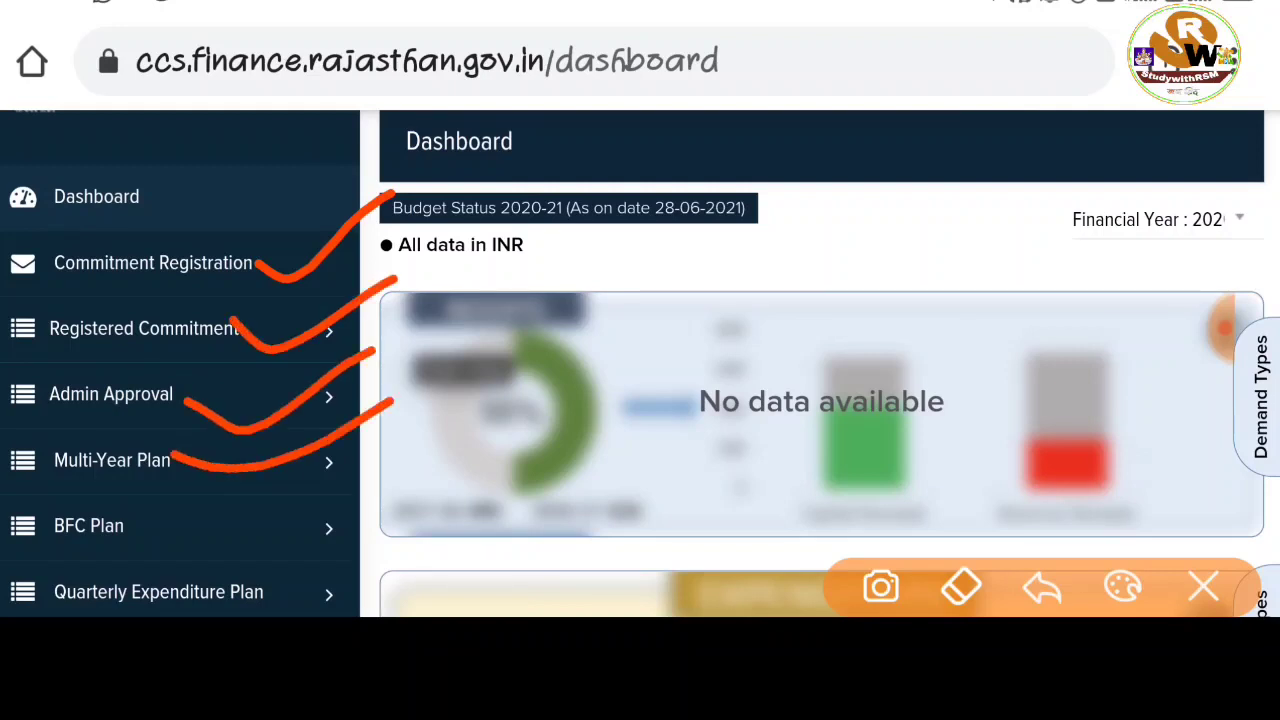
{"action": "left_click_drag", "start_coordinate": [130, 535], "coordinate": [360, 426]}
{"action": "left_click_drag", "start_coordinate": [286, 588], "coordinate": [418, 445]}
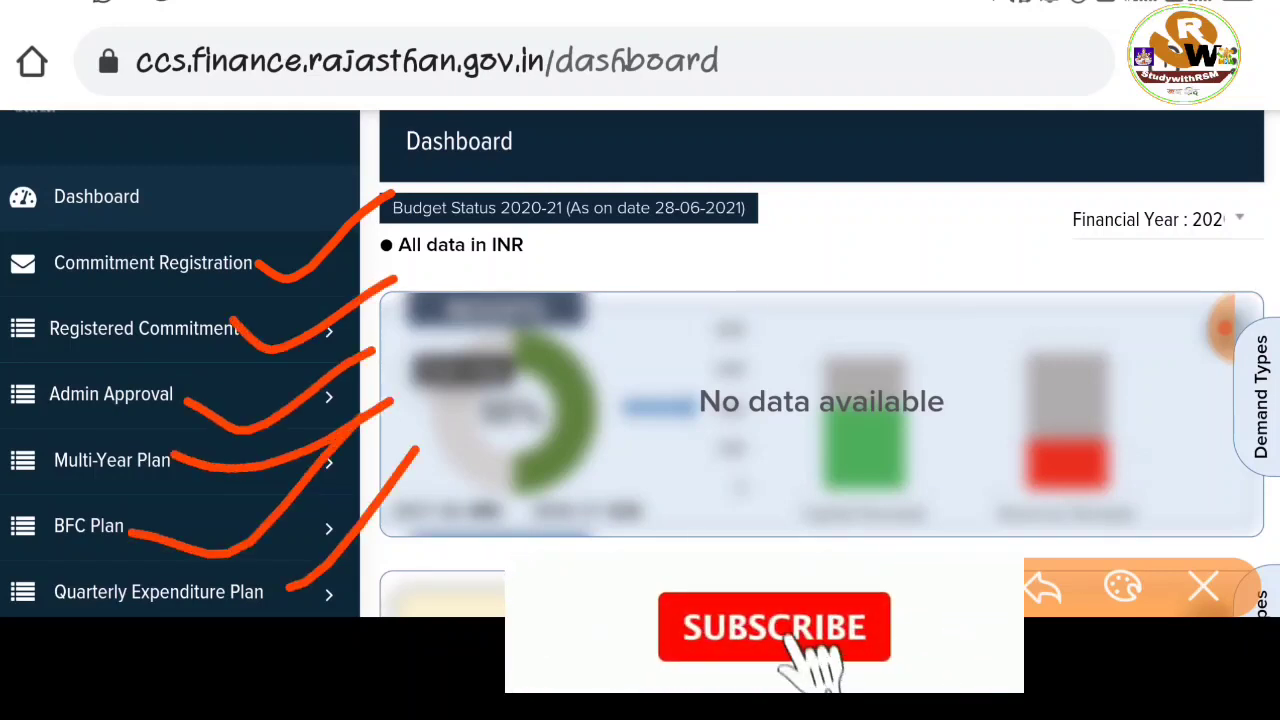
{"action": "left_click", "coordinate": [1203, 587]}
{"action": "scroll", "coordinate": [640, 400], "scroll_direction": "down", "scroll_amount": 2}
{"action": "scroll", "coordinate": [640, 400], "scroll_direction": "up", "scroll_amount": 3}
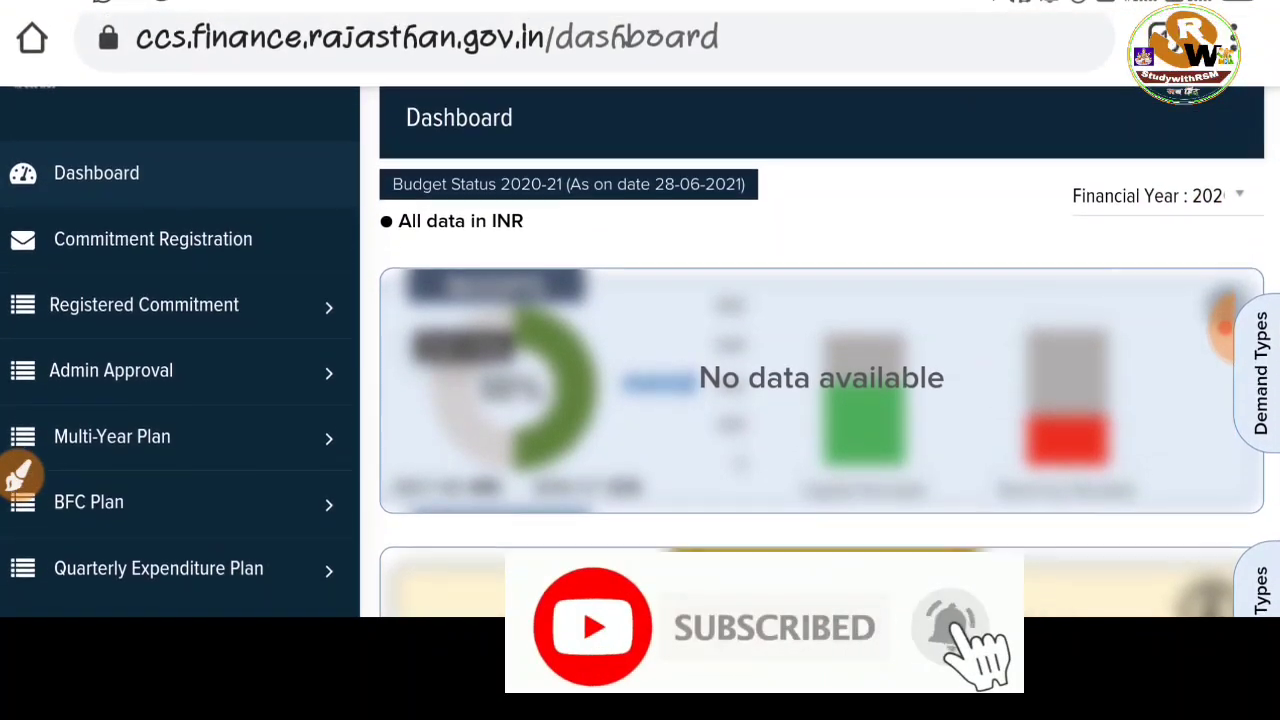
{"action": "scroll", "coordinate": [60, 370], "scroll_direction": "up", "scroll_amount": 3}
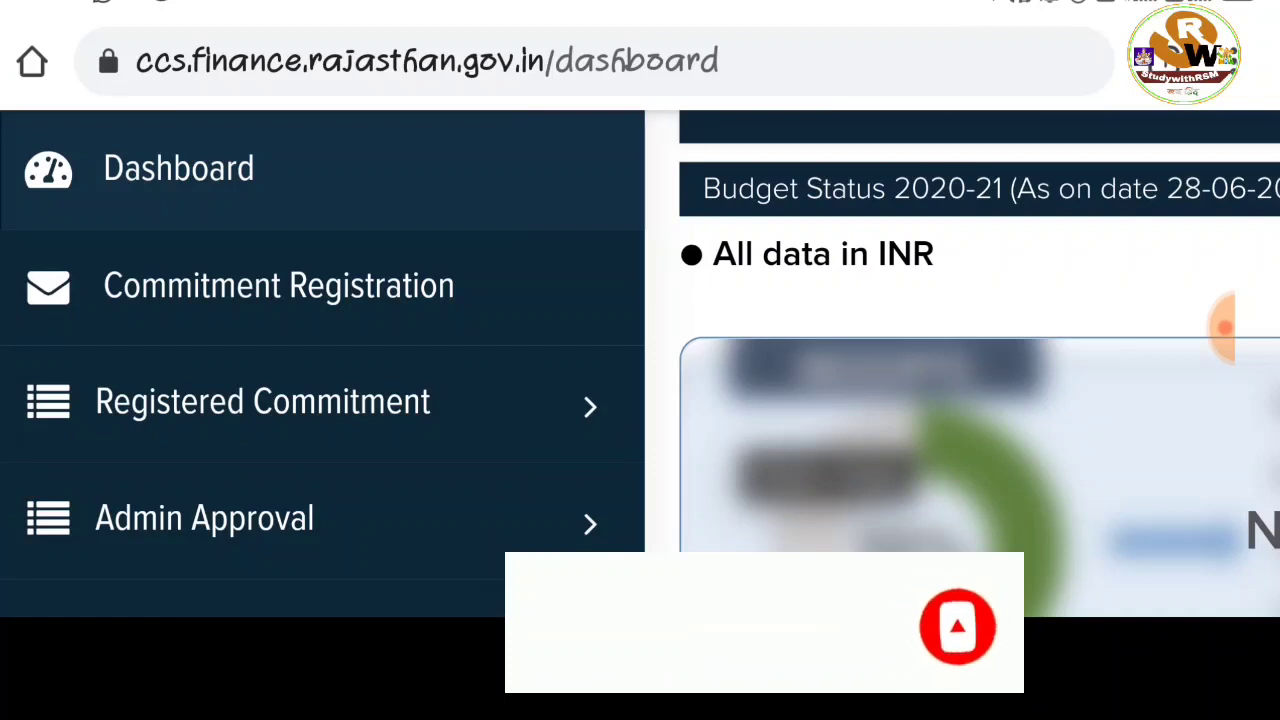
Open the Commitment Registration form.
{"action": "mouse_move", "coordinate": [490, 250]}
{"action": "left_mouse_down"}
{"action": "mouse_move", "coordinate": [300, 222]}
{"action": "mouse_move", "coordinate": [200, 362]}
{"action": "mouse_move", "coordinate": [92, 285]}
{"action": "left_mouse_up"}
{"action": "left_click", "coordinate": [1203, 587]}
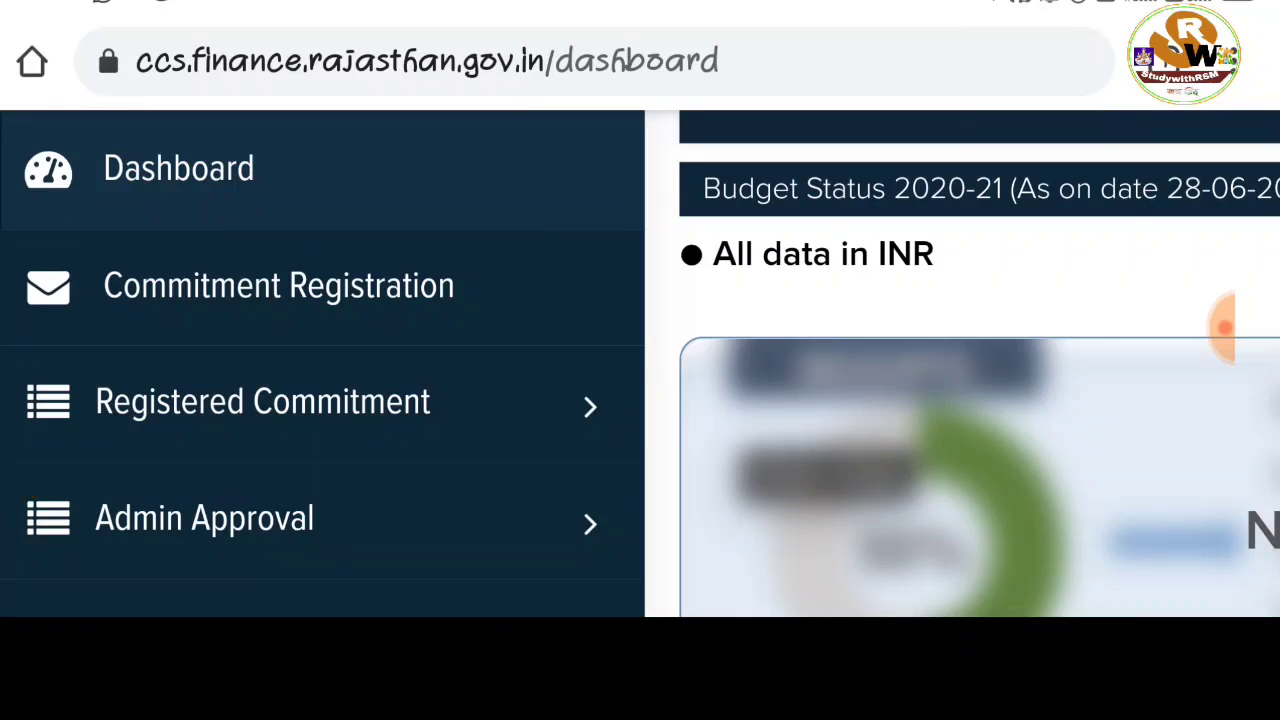
{"action": "mouse_move", "coordinate": [460, 245]}
{"action": "left_mouse_down"}
{"action": "mouse_move", "coordinate": [430, 238]}
{"action": "mouse_move", "coordinate": [257, 357]}
{"action": "mouse_move", "coordinate": [130, 335]}
{"action": "left_mouse_up"}
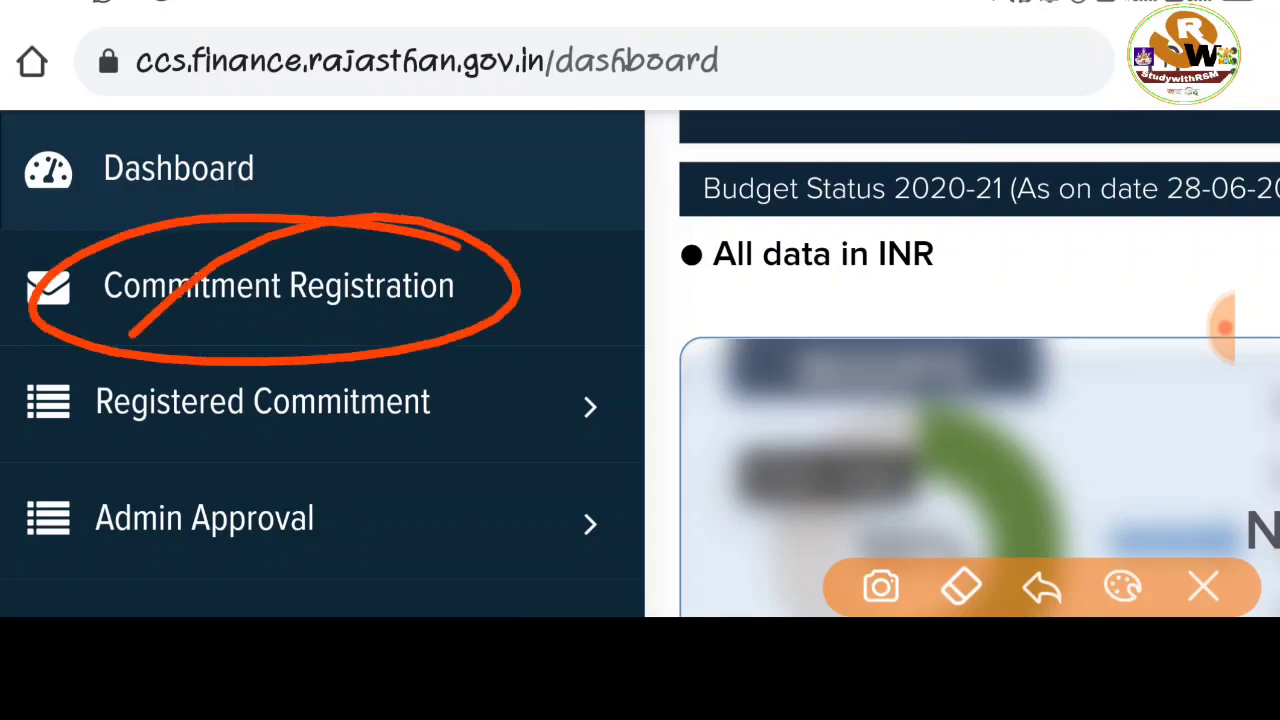
{"action": "left_click", "coordinate": [1203, 587]}
{"action": "left_click", "coordinate": [278, 286]}
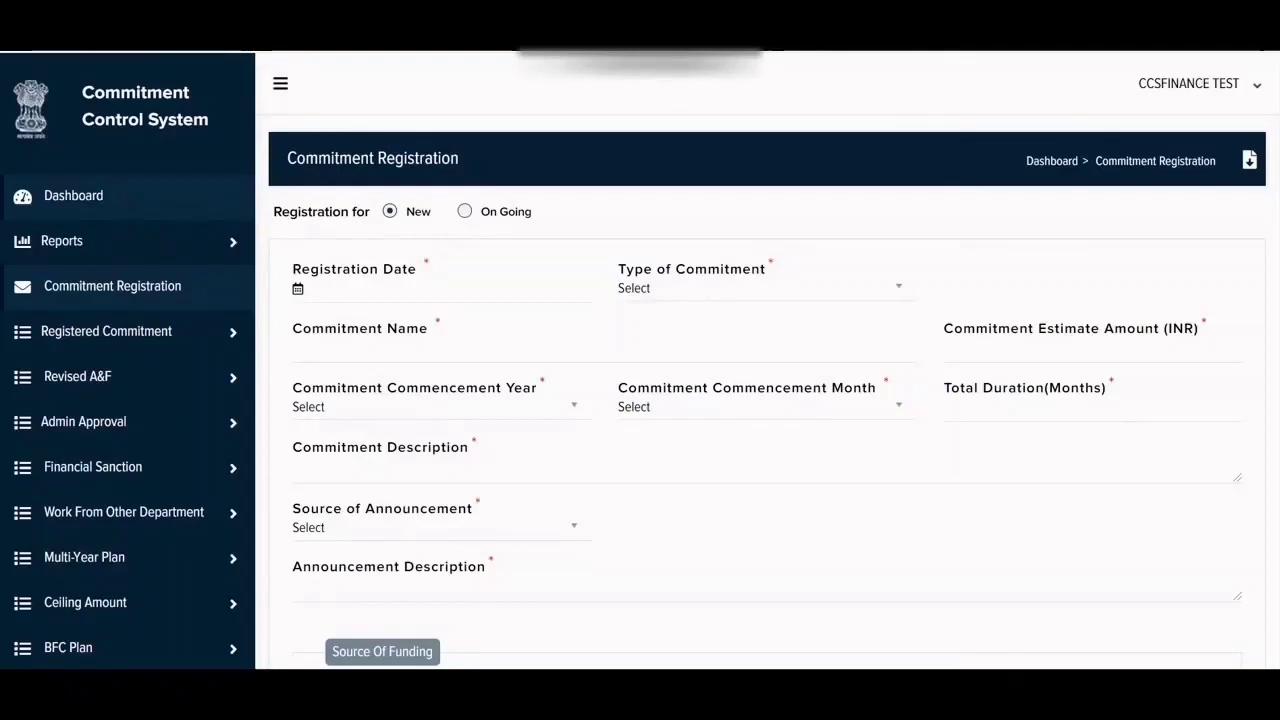
Set the registration date to 10-03-2021 and the type of commitment to Social Welfare Schemes.
{"action": "left_click", "coordinate": [400, 289]}
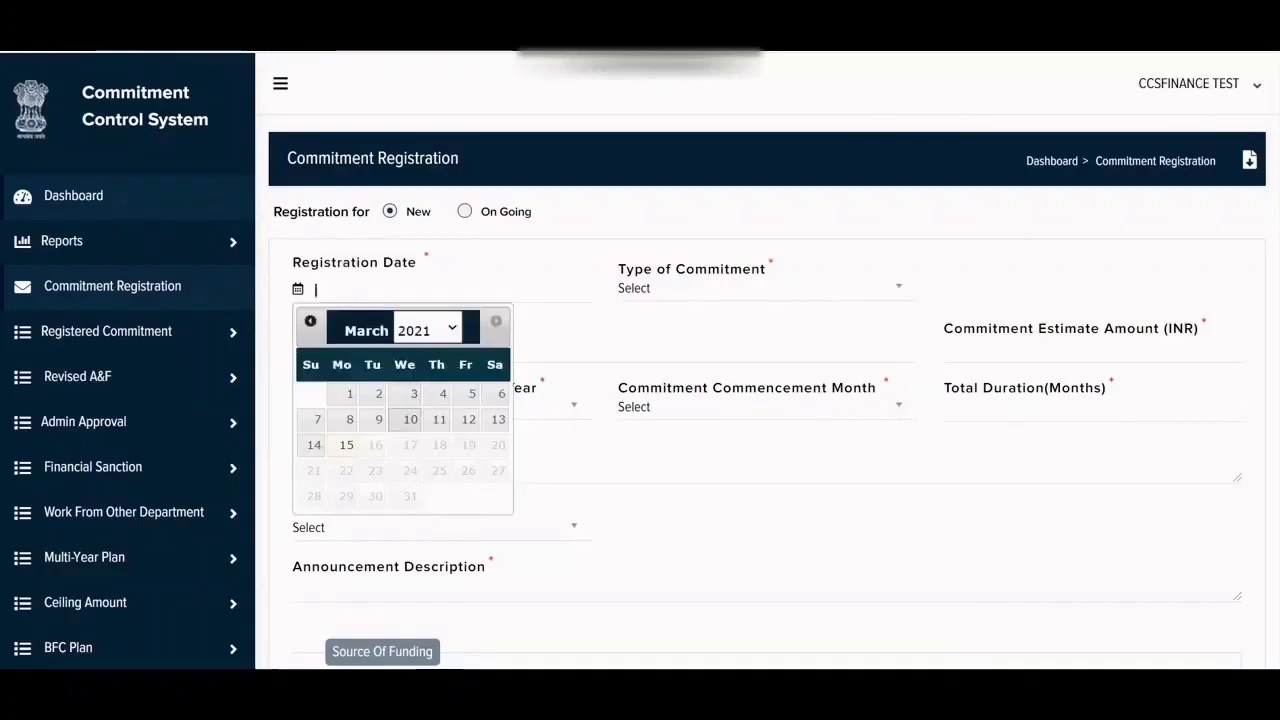
{"action": "left_click", "coordinate": [410, 419]}
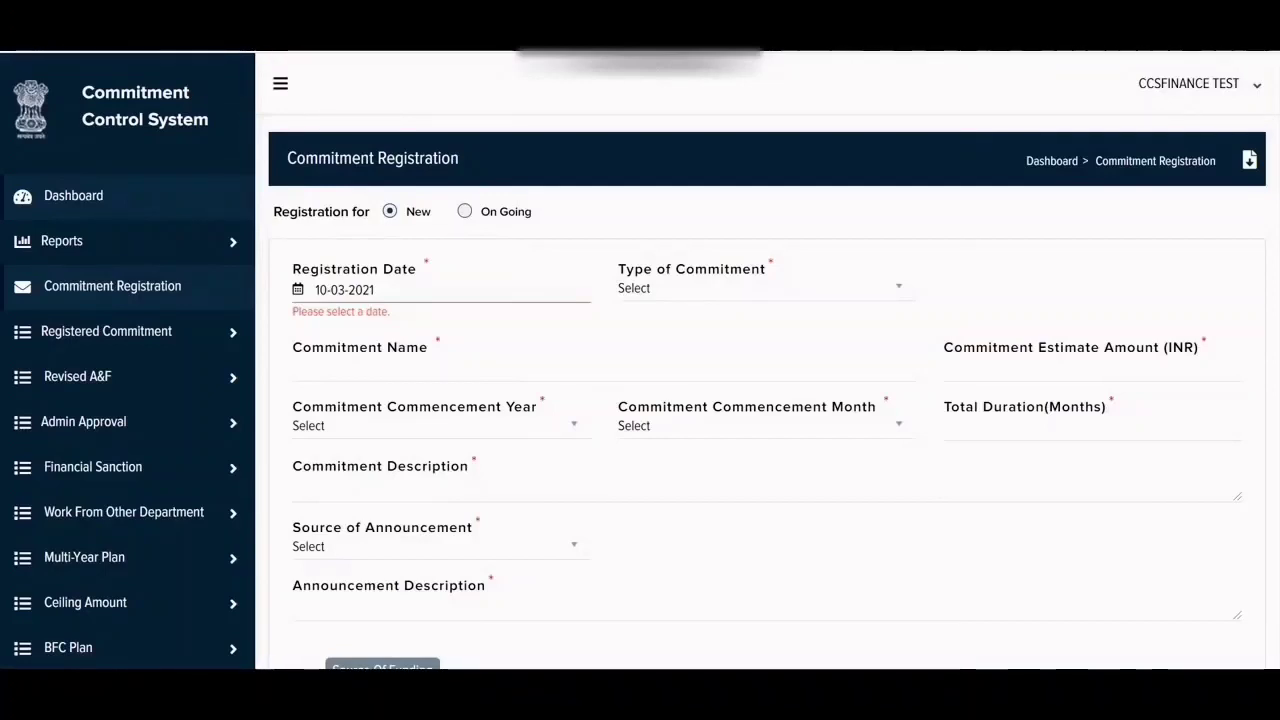
{"action": "left_click", "coordinate": [760, 288]}
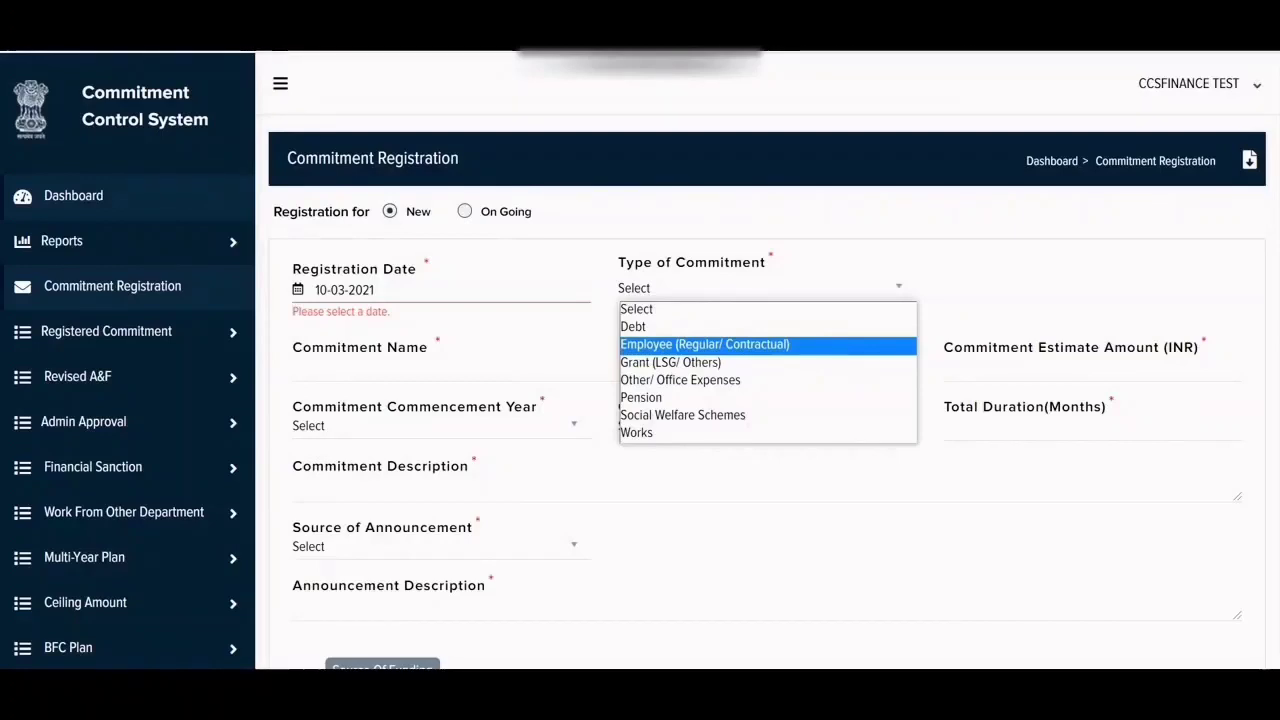
{"action": "key", "text": "Down"}
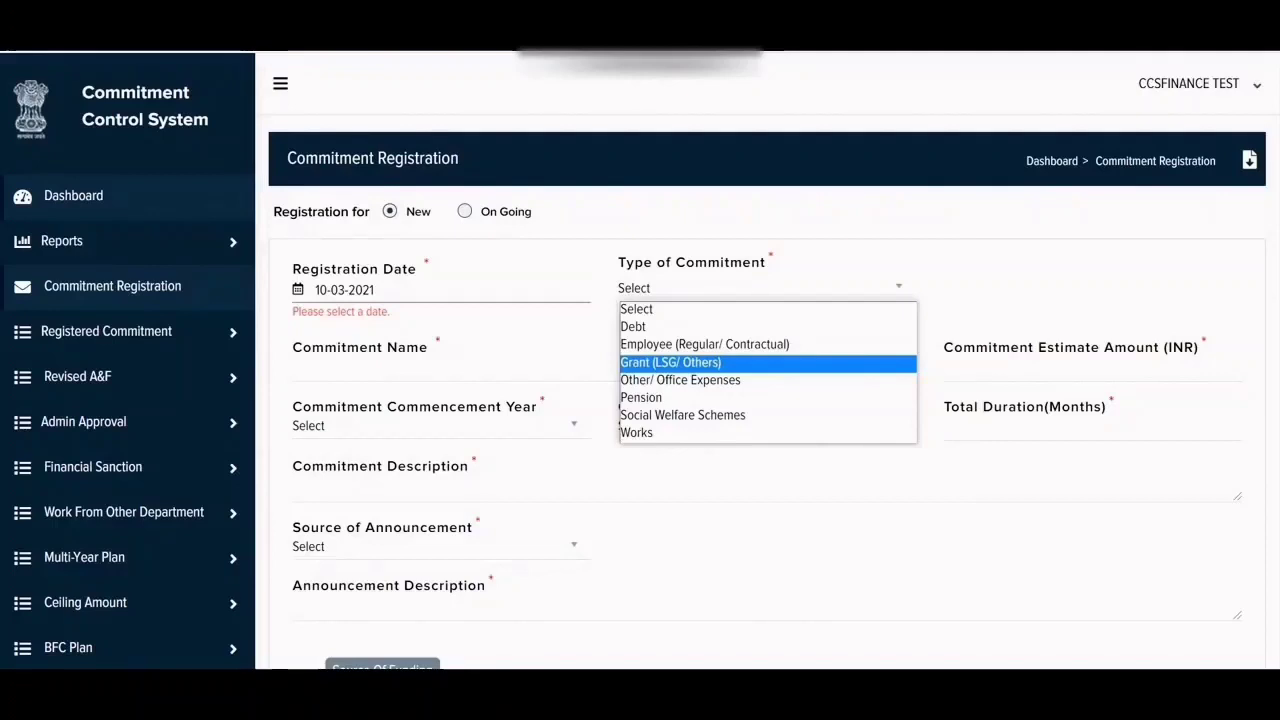
{"action": "key", "text": "Up"}
{"action": "key", "text": "Up"}
{"action": "key", "text": "Up"}
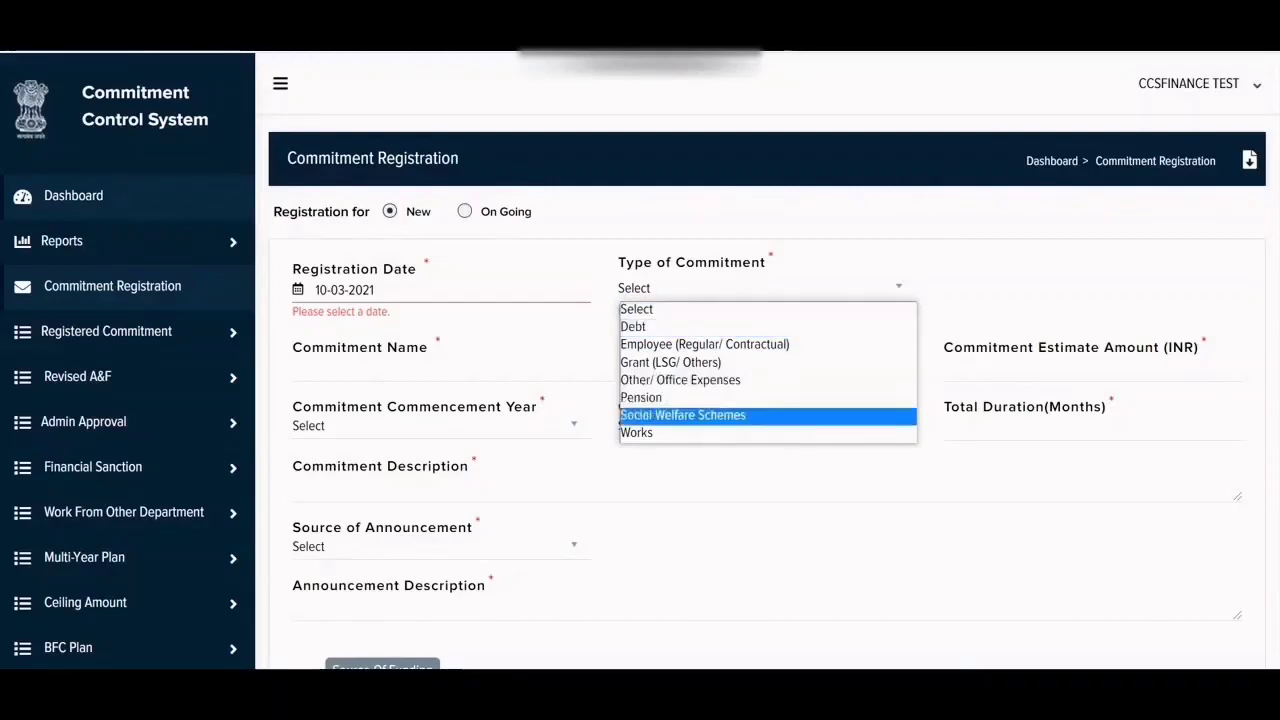
{"action": "key", "text": "Return"}
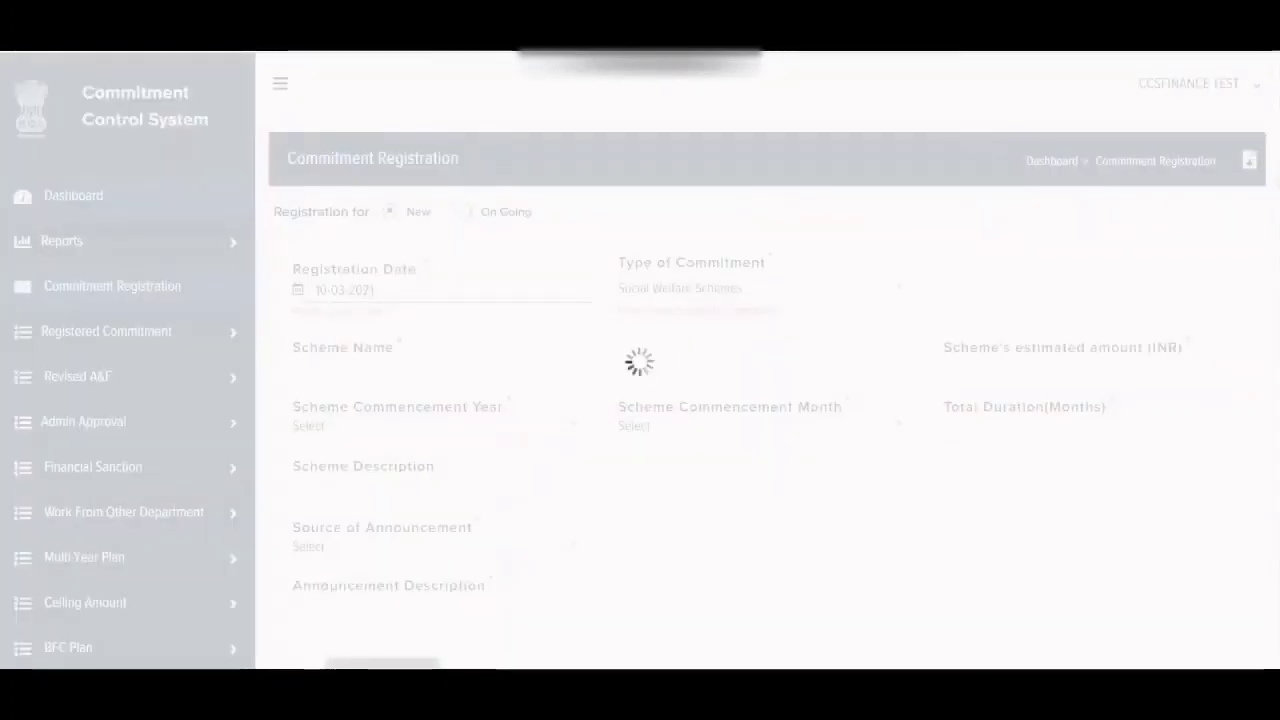
Enter "Test Scheme title" as the scheme name and 500000 INR as the scheme's estimated amount.
{"action": "left_click", "coordinate": [300, 365]}
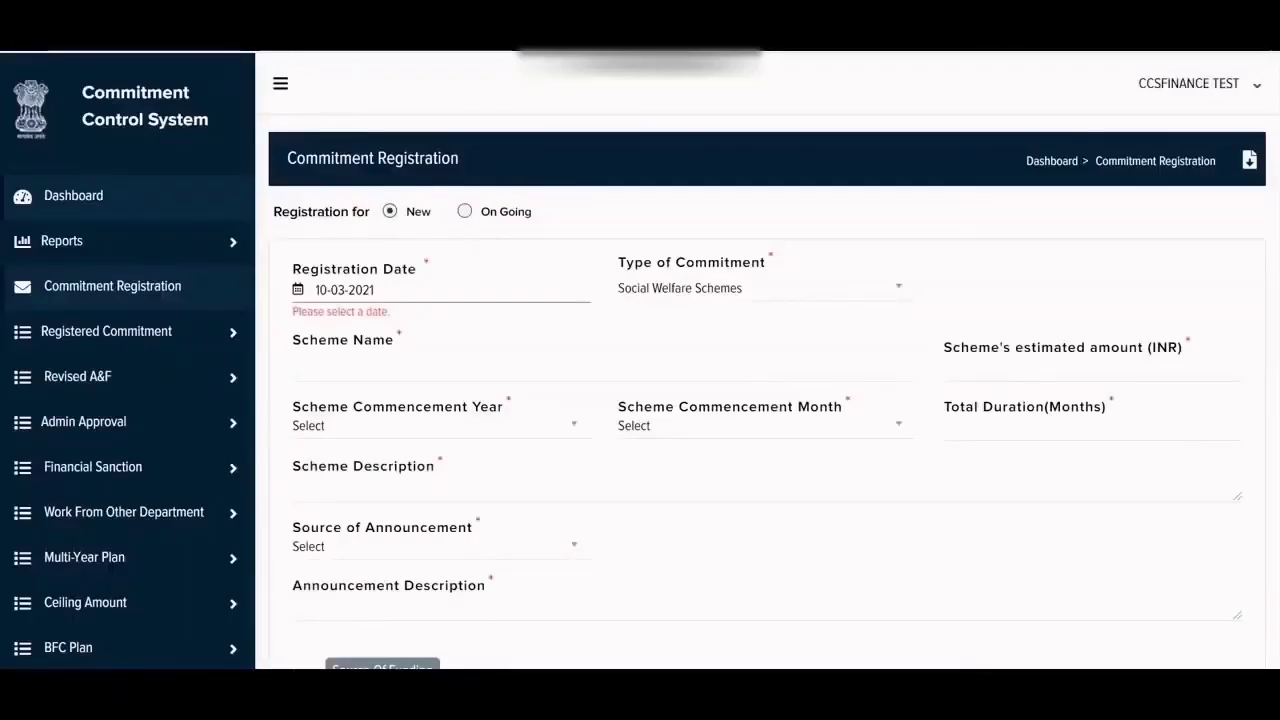
{"action": "type", "text": "Test Sc"}
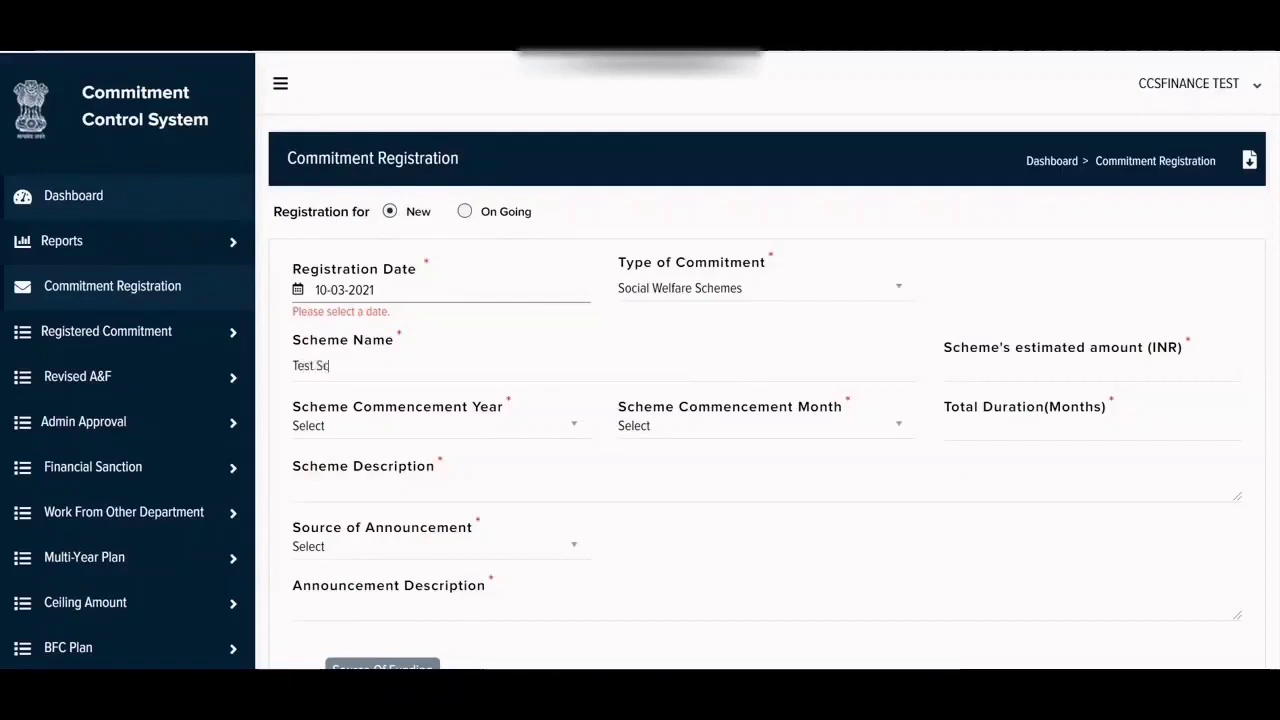
{"action": "type", "text": "heme title"}
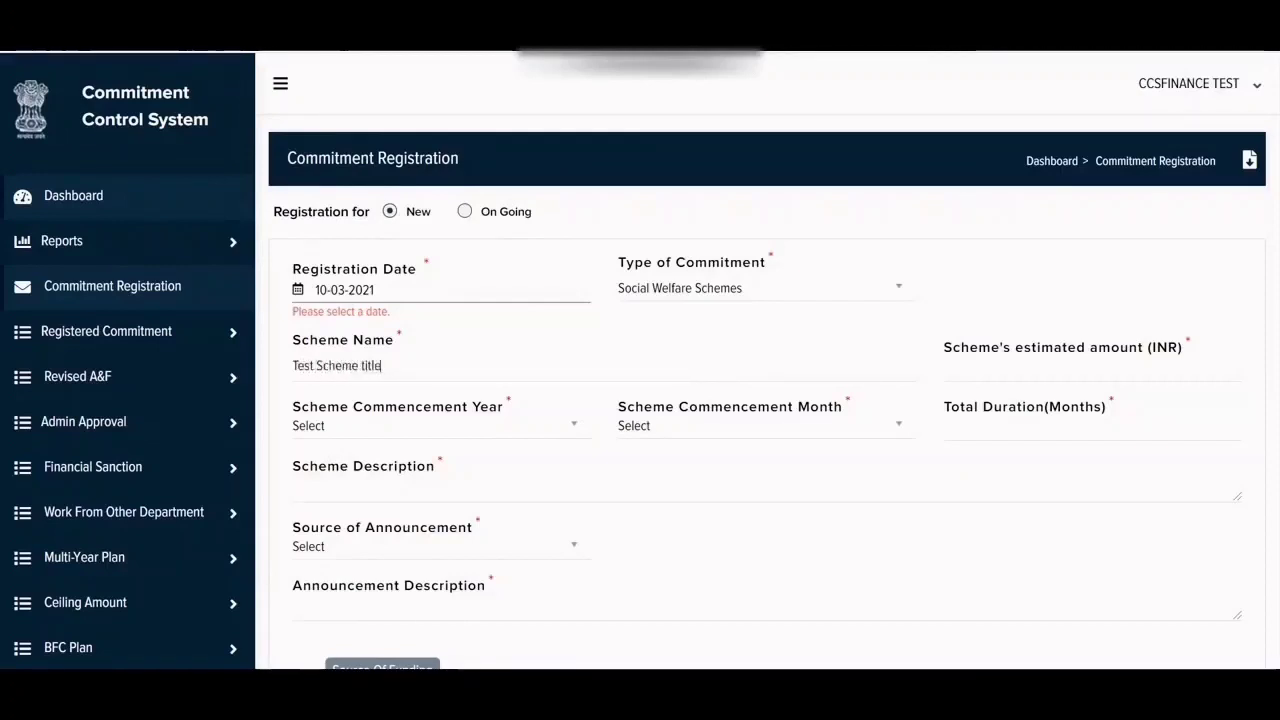
{"action": "left_click", "coordinate": [945, 366]}
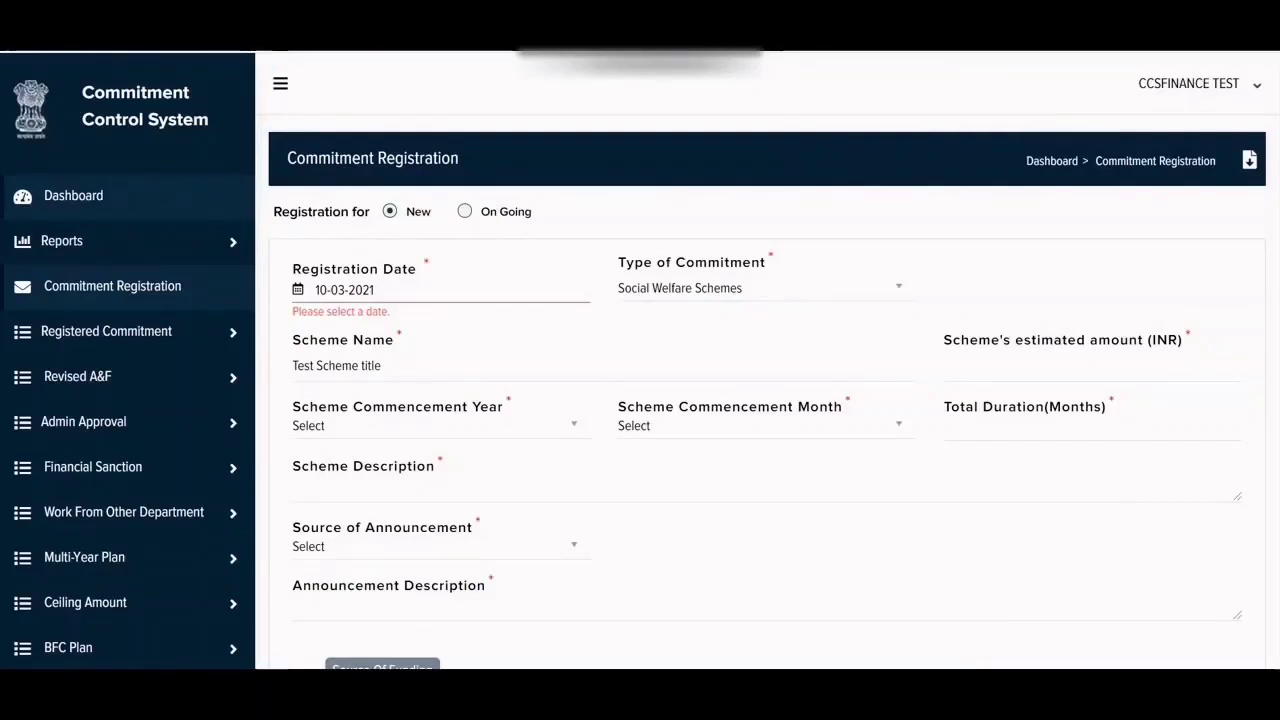
{"action": "type", "text": "50"}
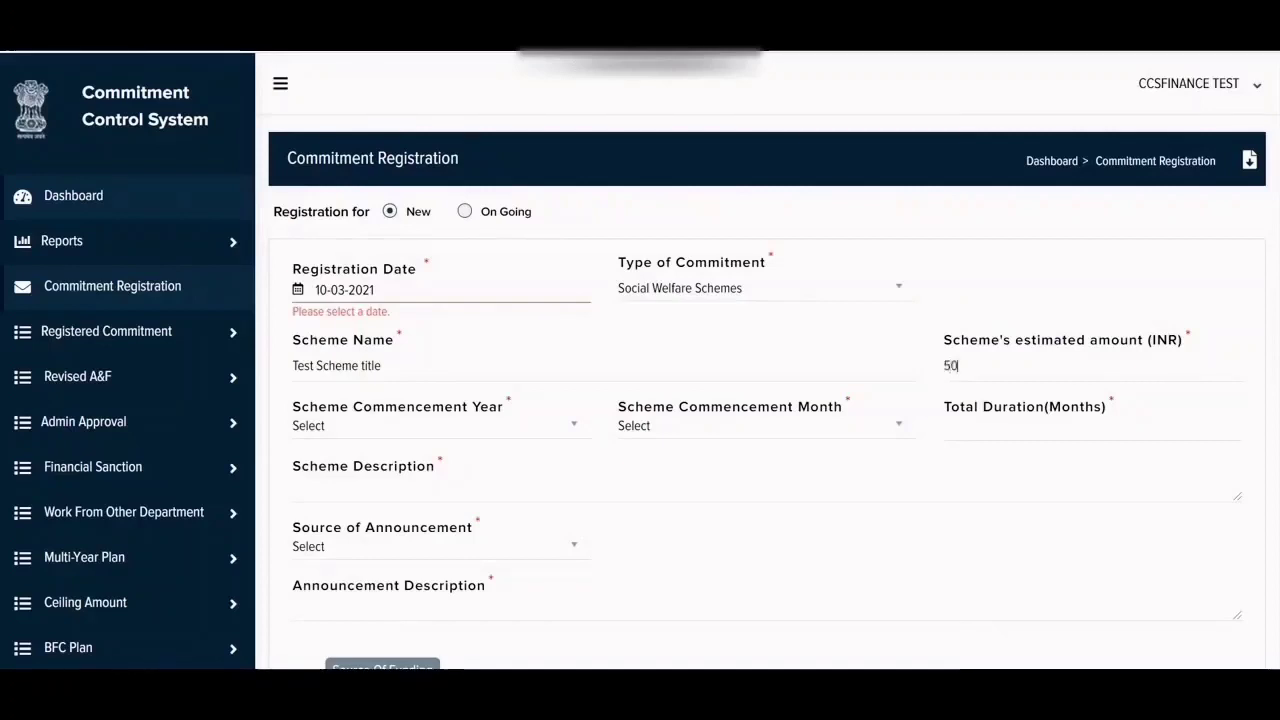
{"action": "type", "text": "0000"}
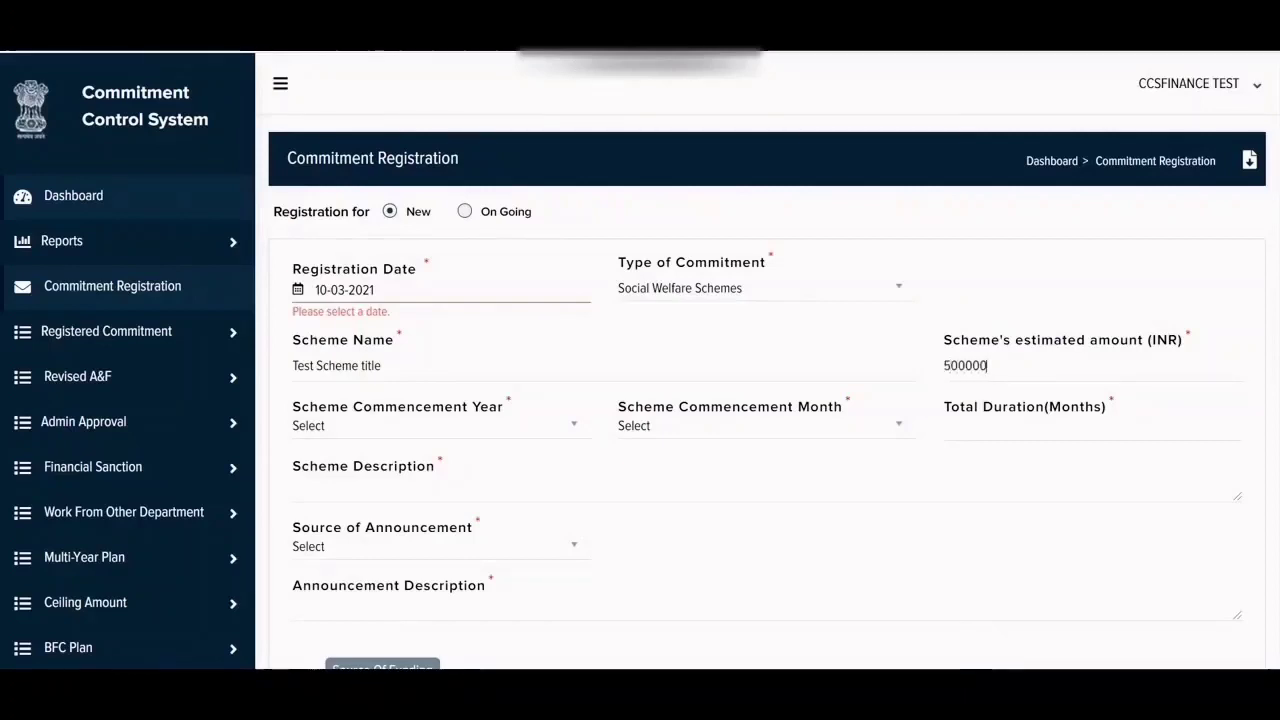
Set the scheme's commencement year to 2021-22, the commencement month to August and the total duration to 36 months.
{"action": "left_click", "coordinate": [432, 425]}
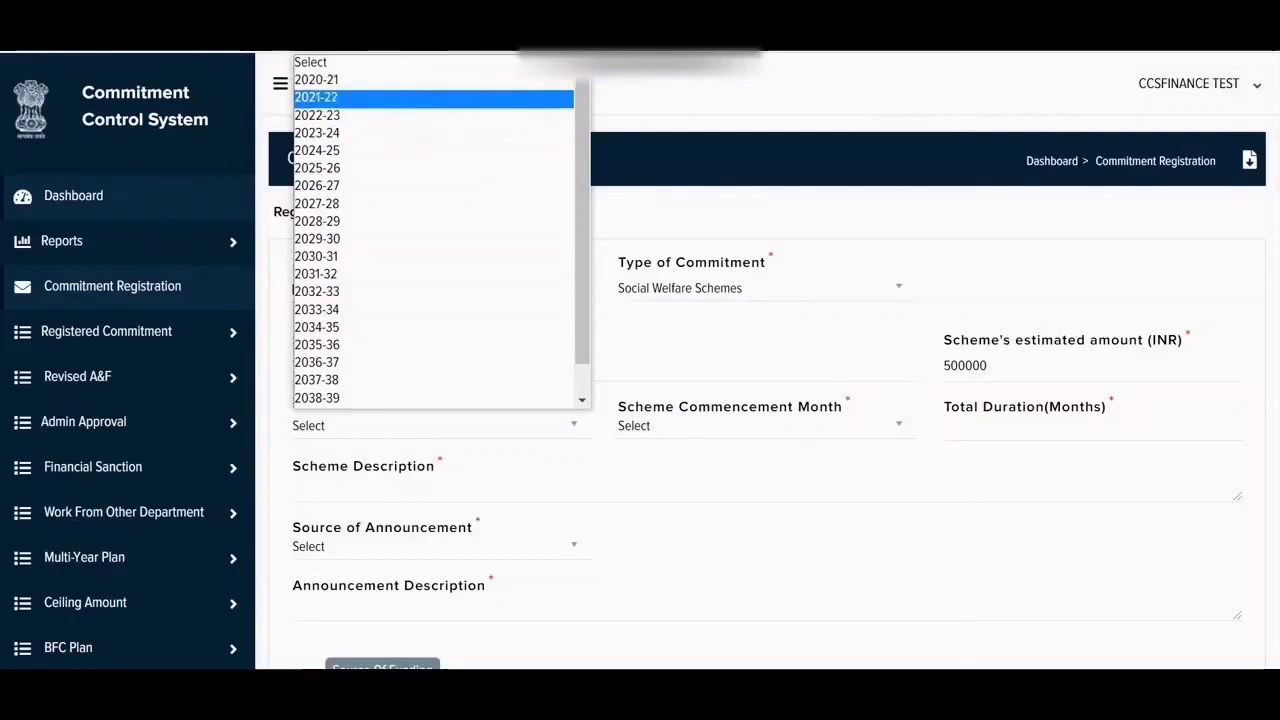
{"action": "left_click", "coordinate": [330, 97]}
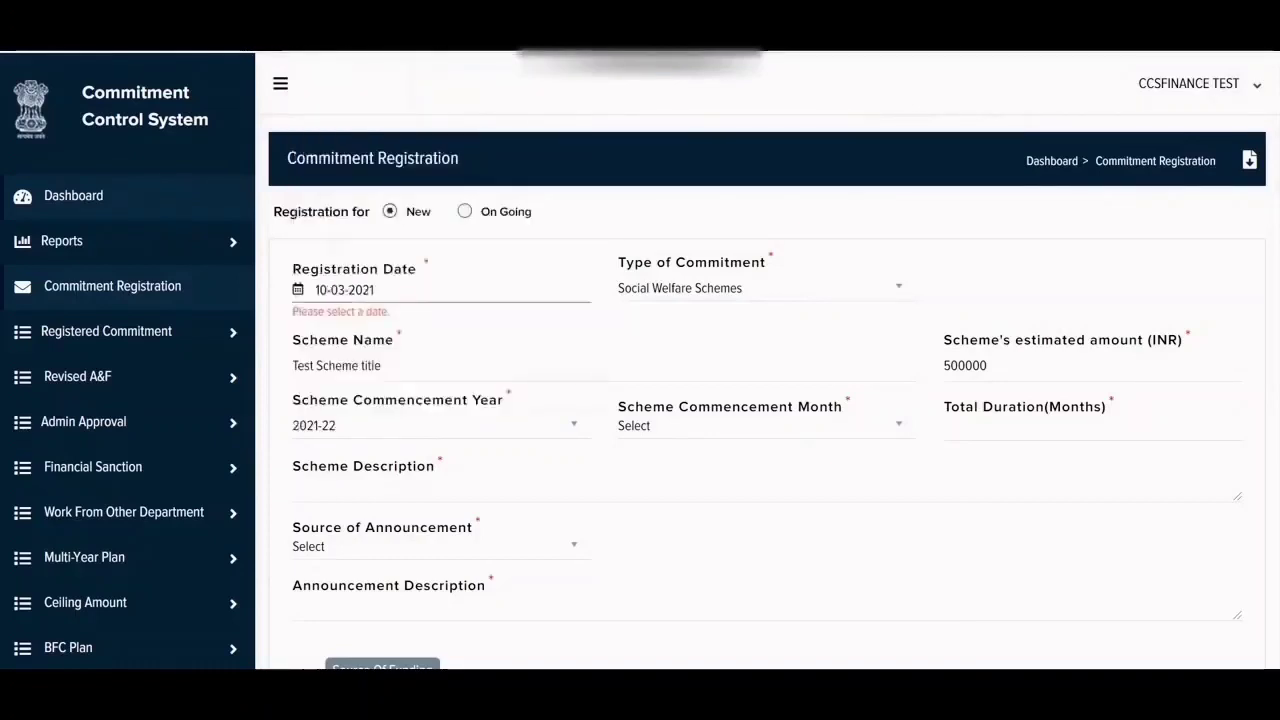
{"action": "left_click", "coordinate": [760, 425]}
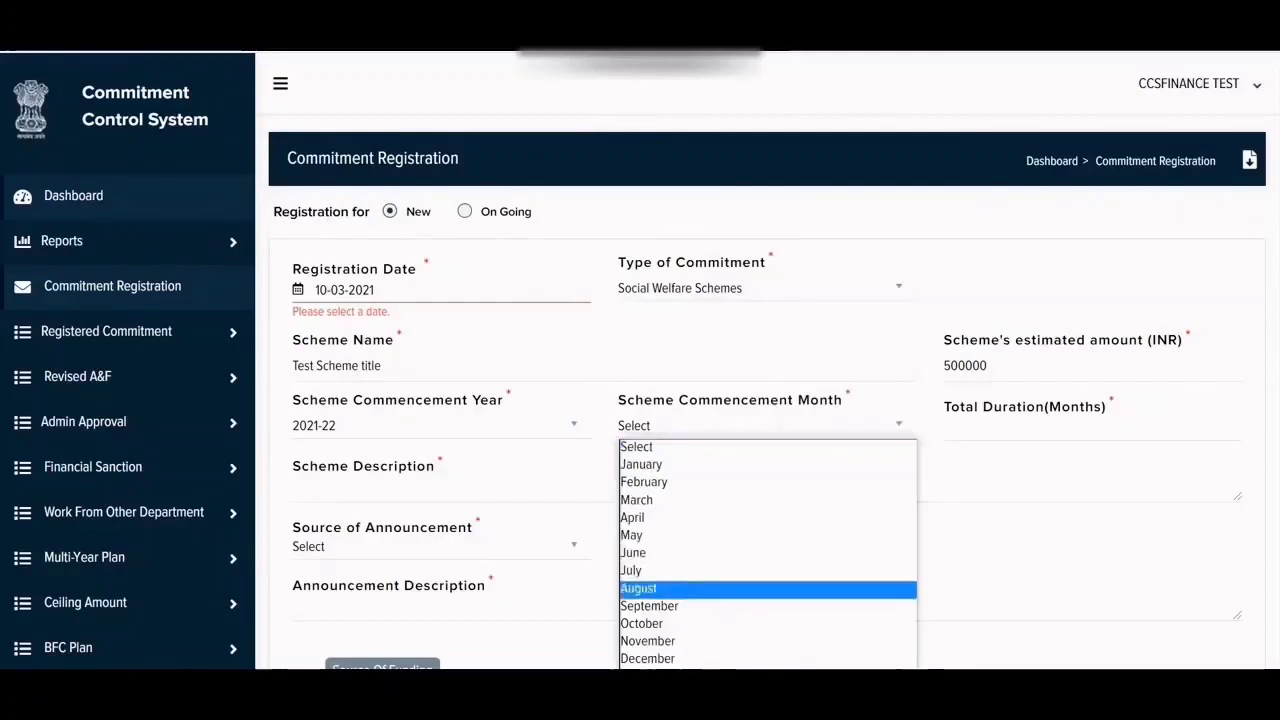
{"action": "left_click", "coordinate": [638, 588]}
{"action": "left_click", "coordinate": [944, 425]}
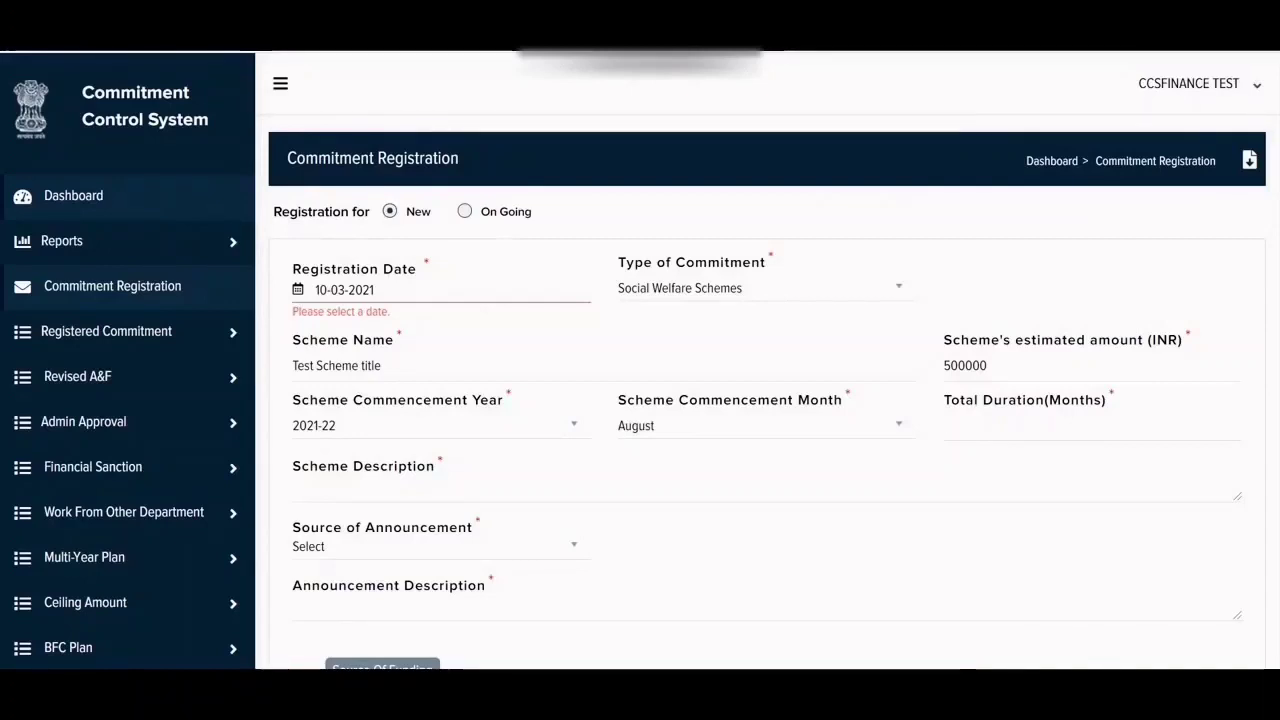
{"action": "type", "text": "6"}
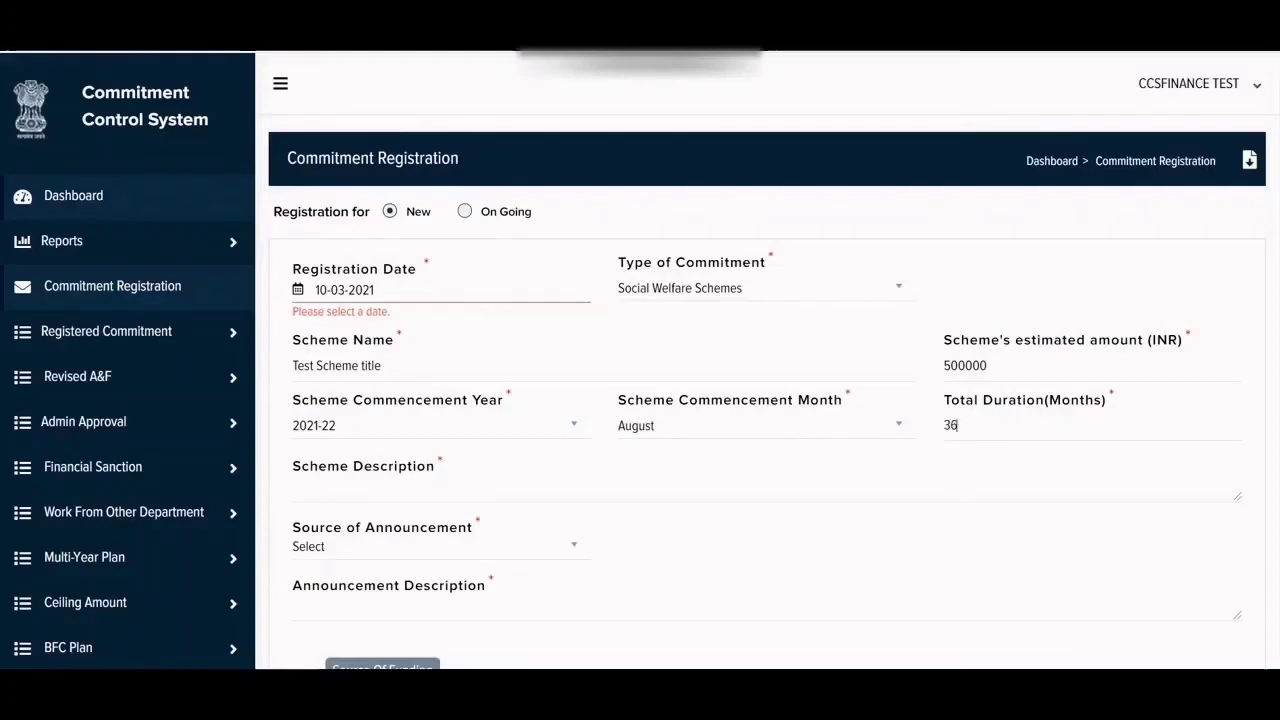
Enter "Test description" as the scheme description.
{"action": "left_click", "coordinate": [293, 486]}
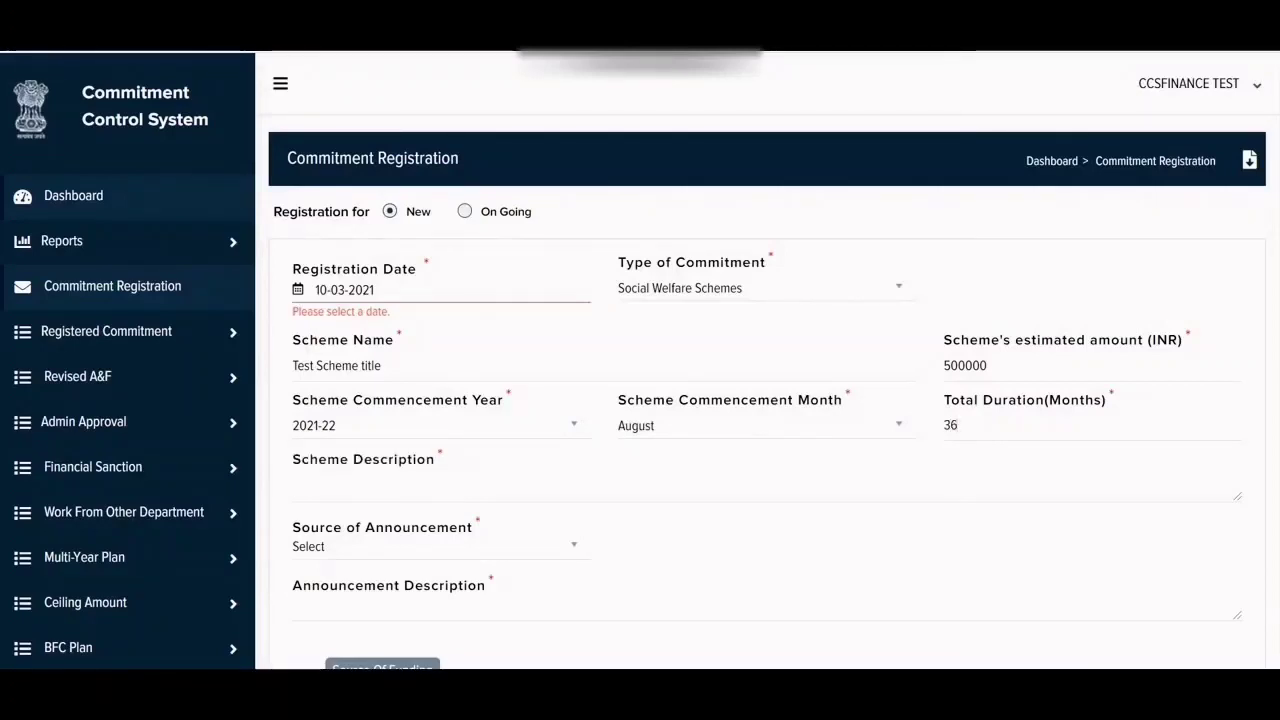
{"action": "type", "text": "Test descript"}
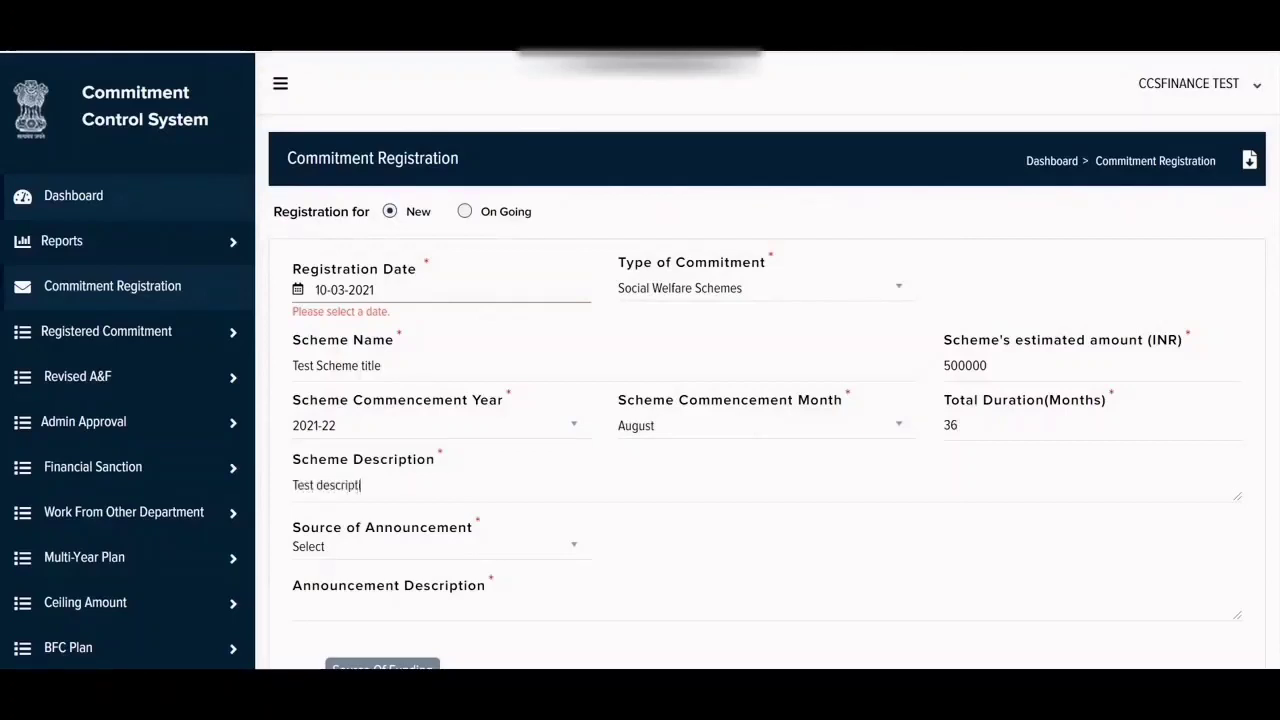
{"action": "type", "text": "ion"}
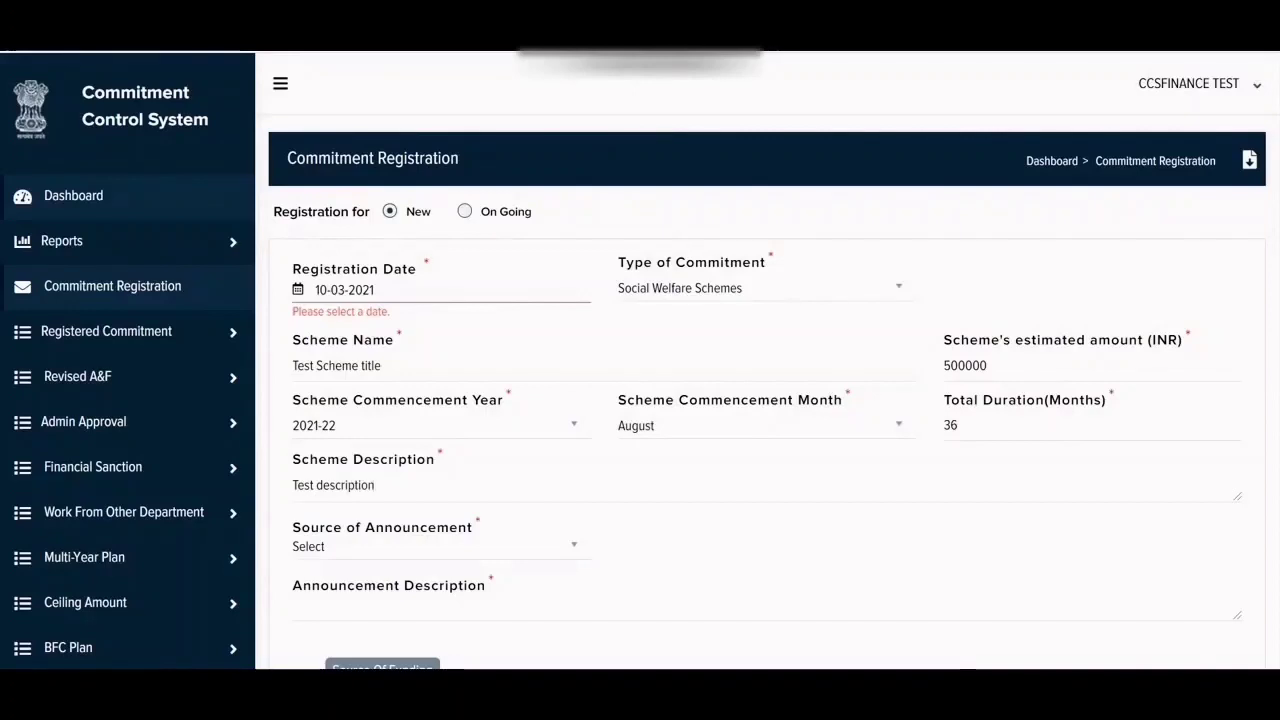
Set the source of announcement to Budget Announcement and the announcement year to 2020-21.
{"action": "scroll", "coordinate": [760, 400], "scroll_direction": "down", "scroll_amount": 2}
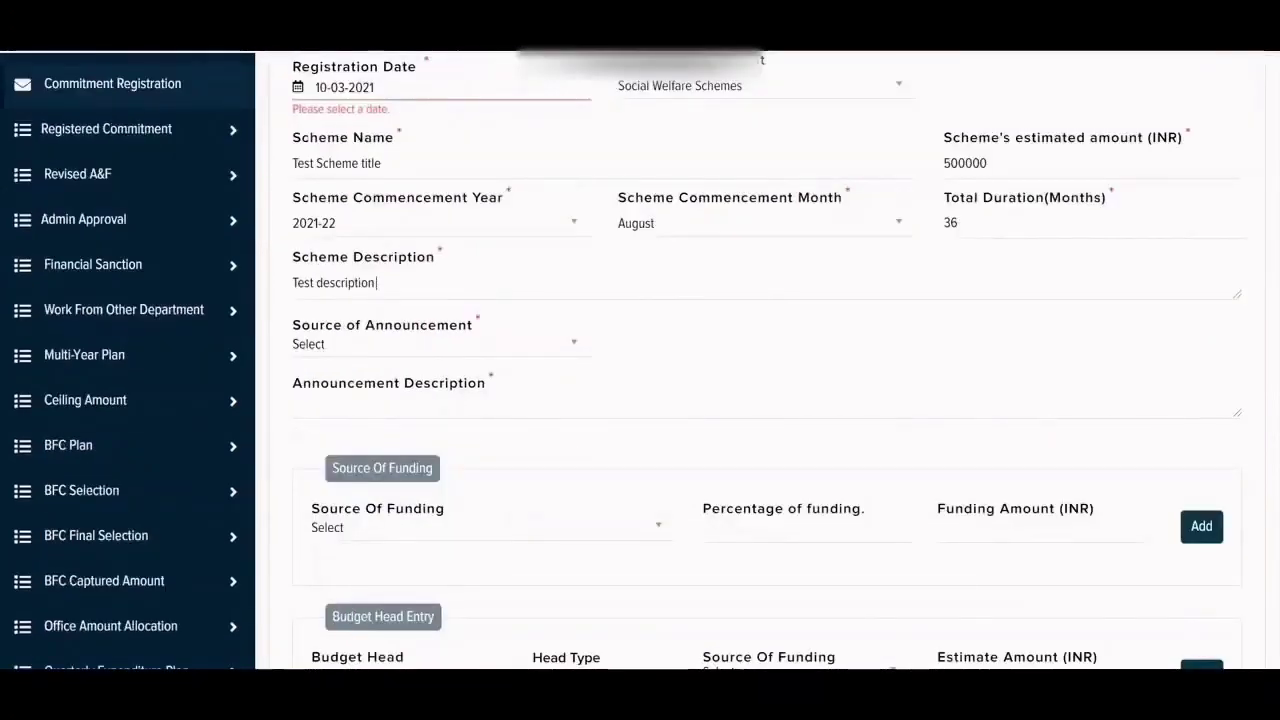
{"action": "left_click", "coordinate": [433, 343]}
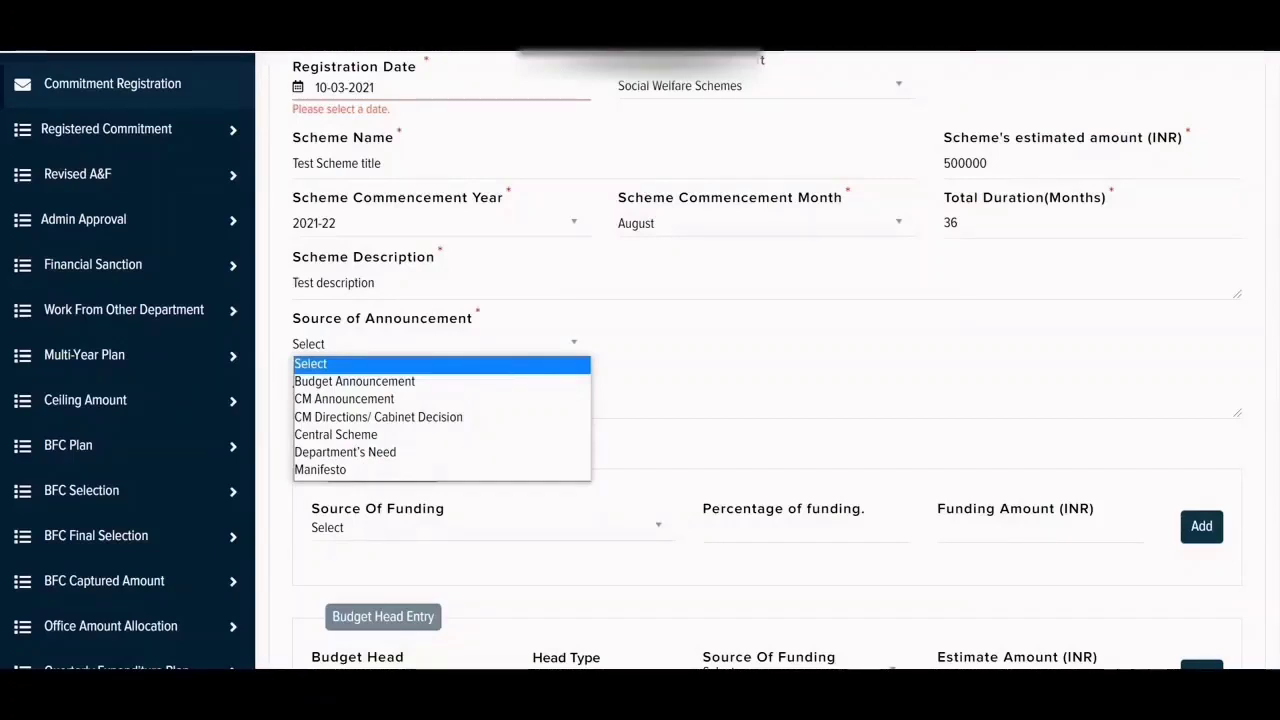
{"action": "key", "text": "Down"}
{"action": "key", "text": "Down"}
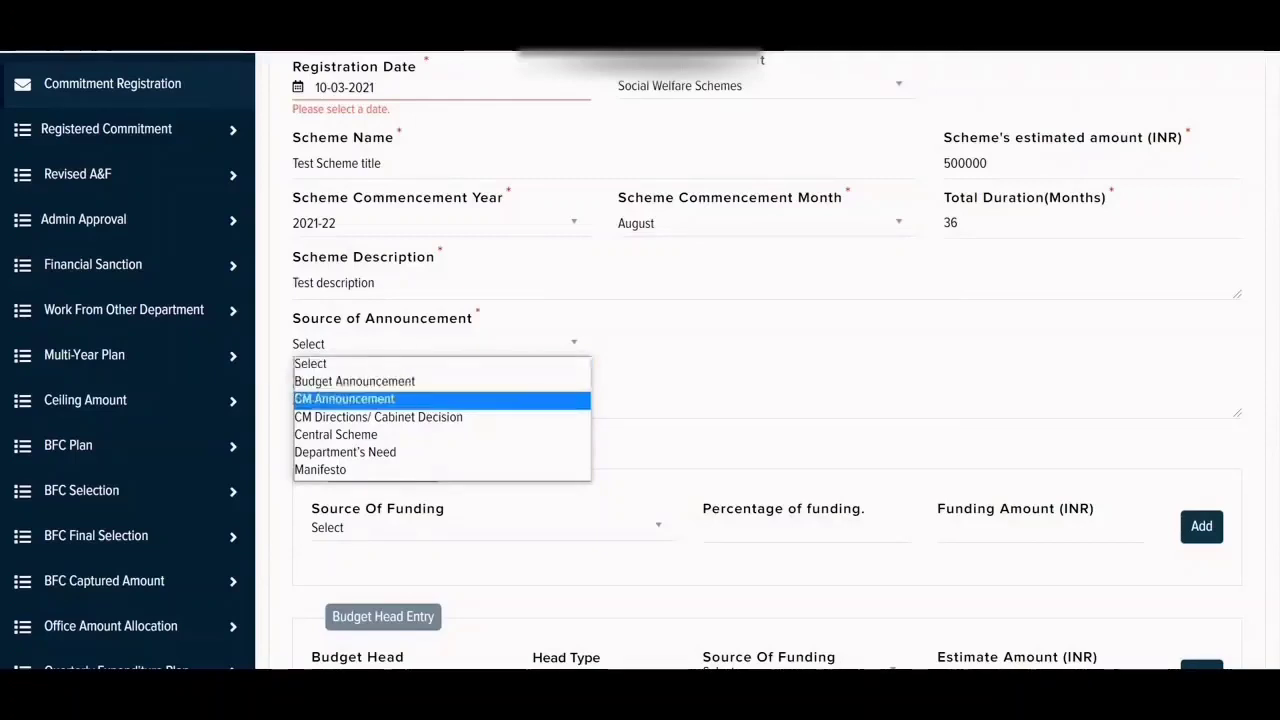
{"action": "key", "text": "Up"}
{"action": "key", "text": "Escape"}
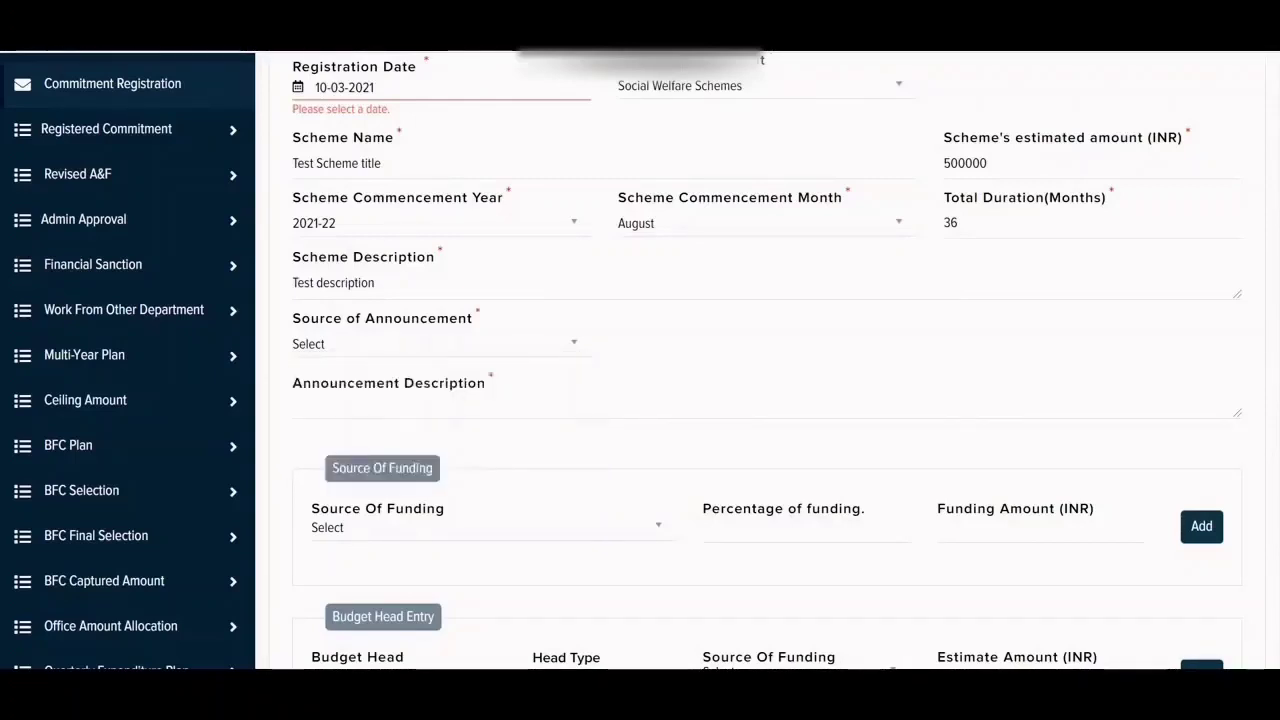
{"action": "key", "text": "Down"}
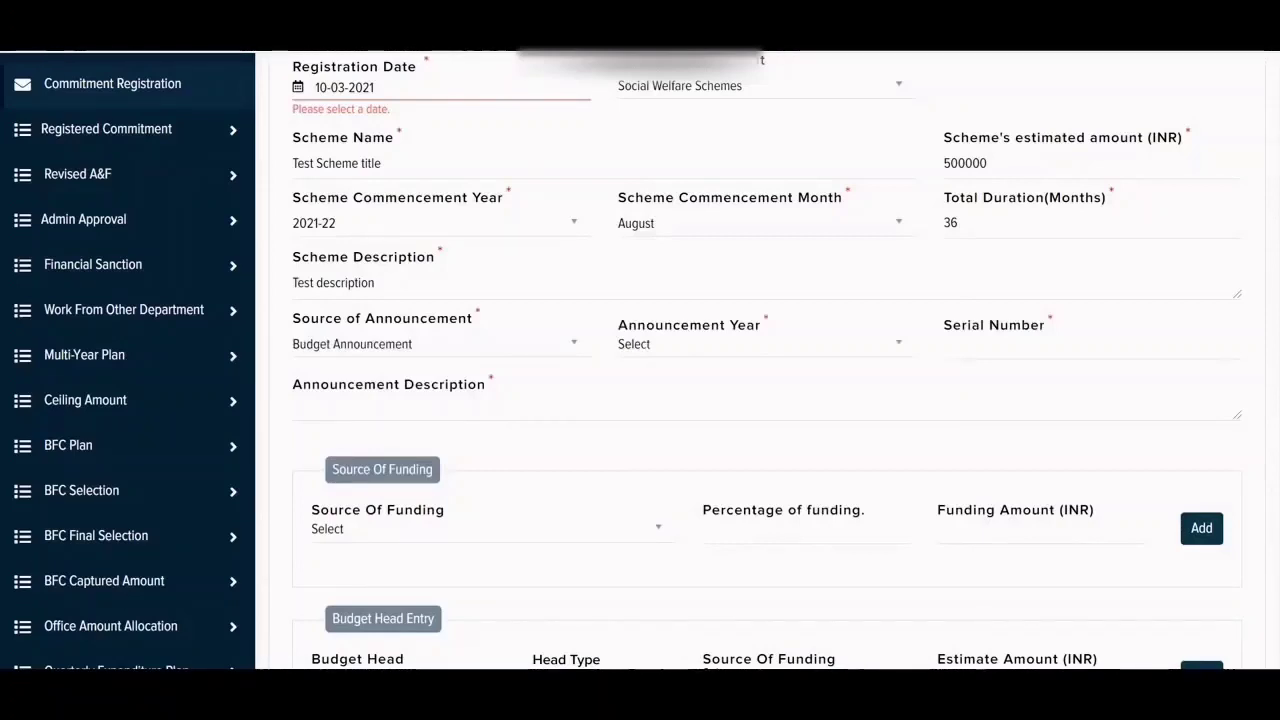
{"action": "left_click", "coordinate": [760, 343]}
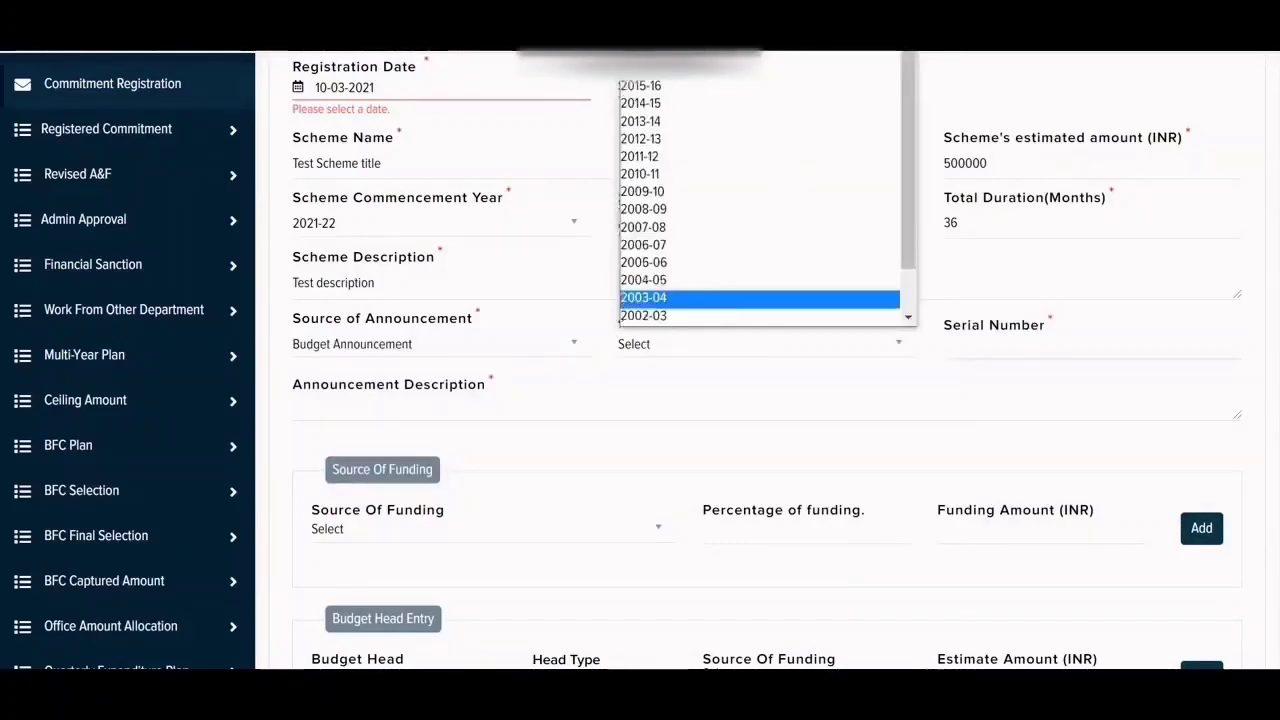
{"action": "key", "text": "Return"}
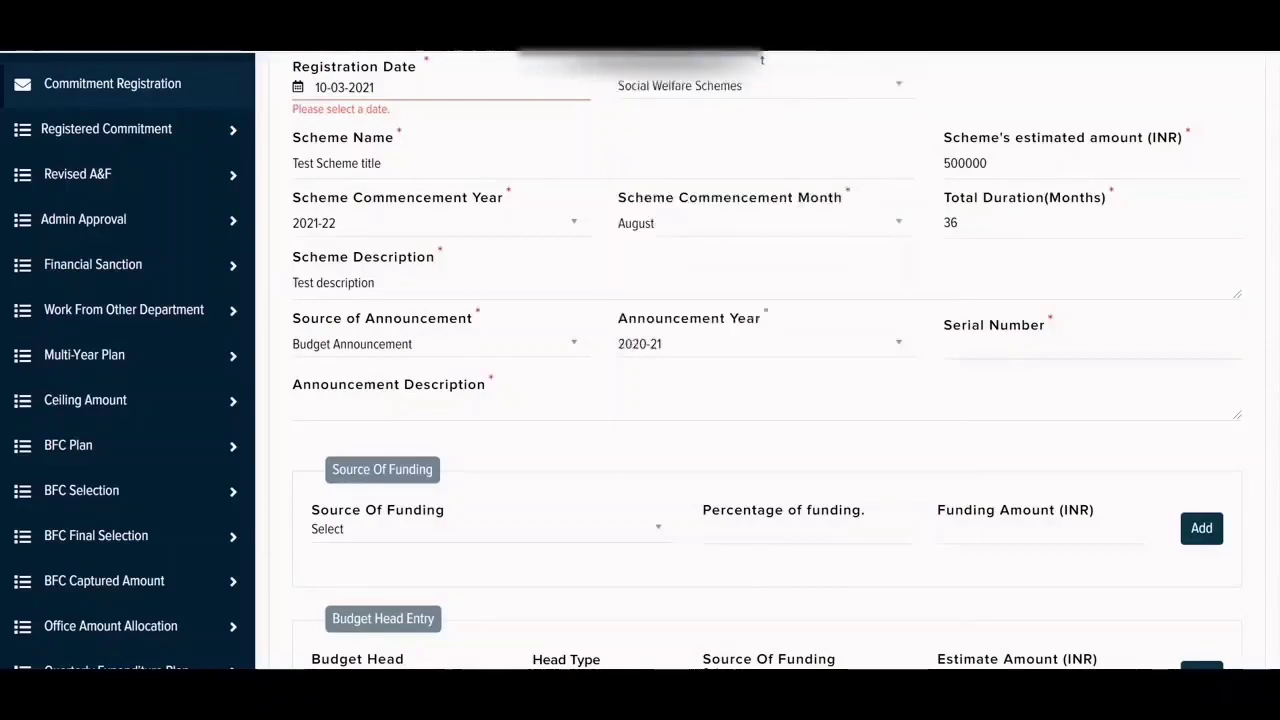
Enter 467 as the announcement's serial number and "Test Description" as the announcement description.
{"action": "left_click", "coordinate": [1000, 343]}
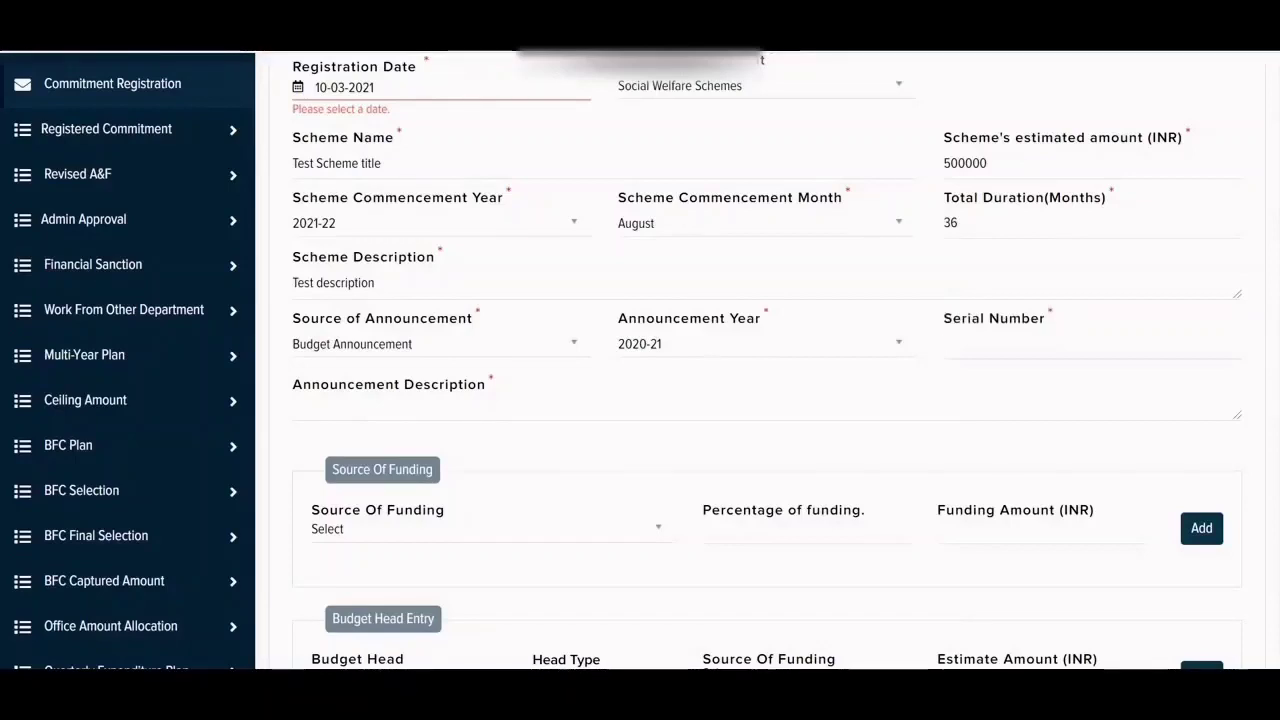
{"action": "type", "text": "467"}
{"action": "left_click", "coordinate": [293, 404]}
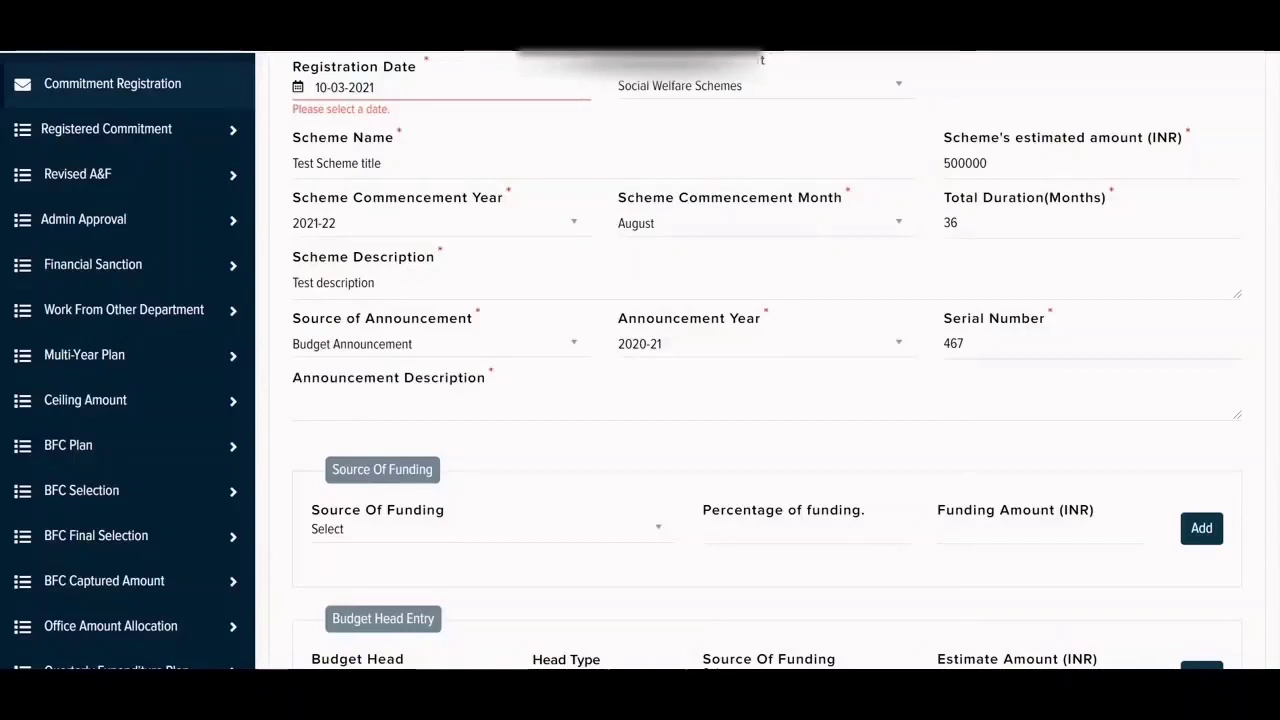
{"action": "type", "text": "Test Description"}
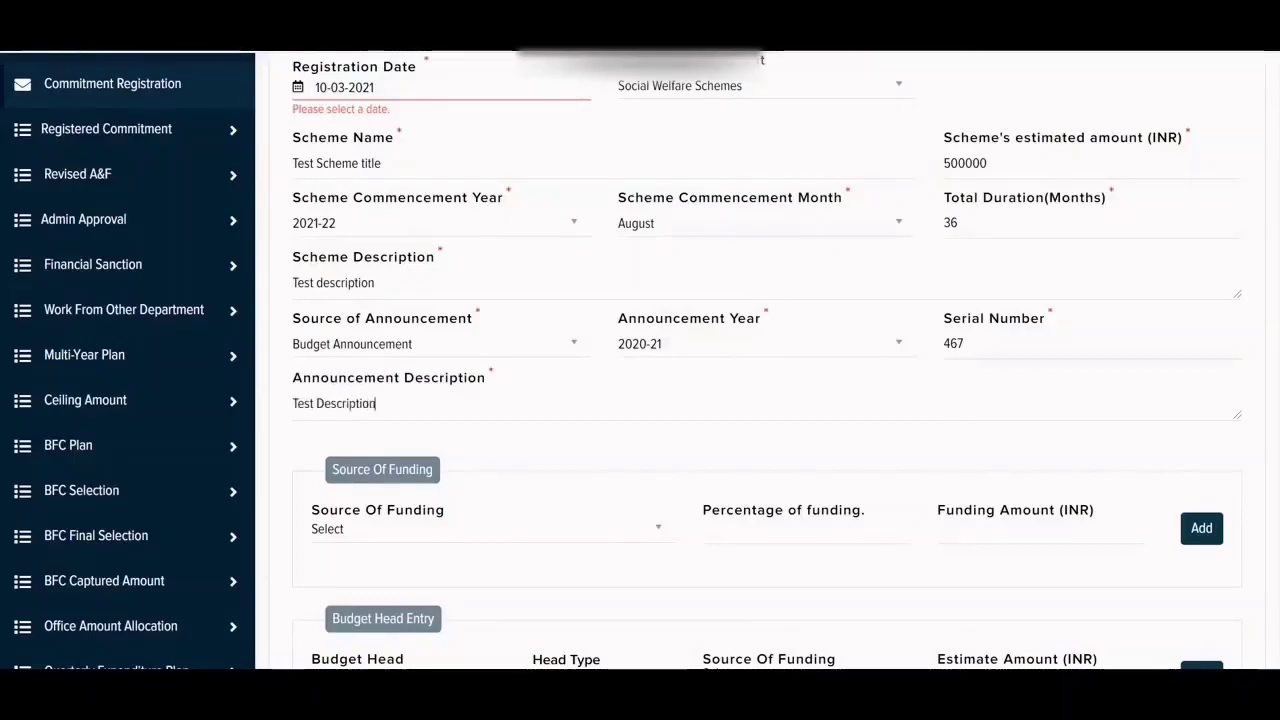
Choose State Fund as the scheme's source of funding.
{"action": "scroll", "coordinate": [640, 360], "scroll_direction": "down", "scroll_amount": 3}
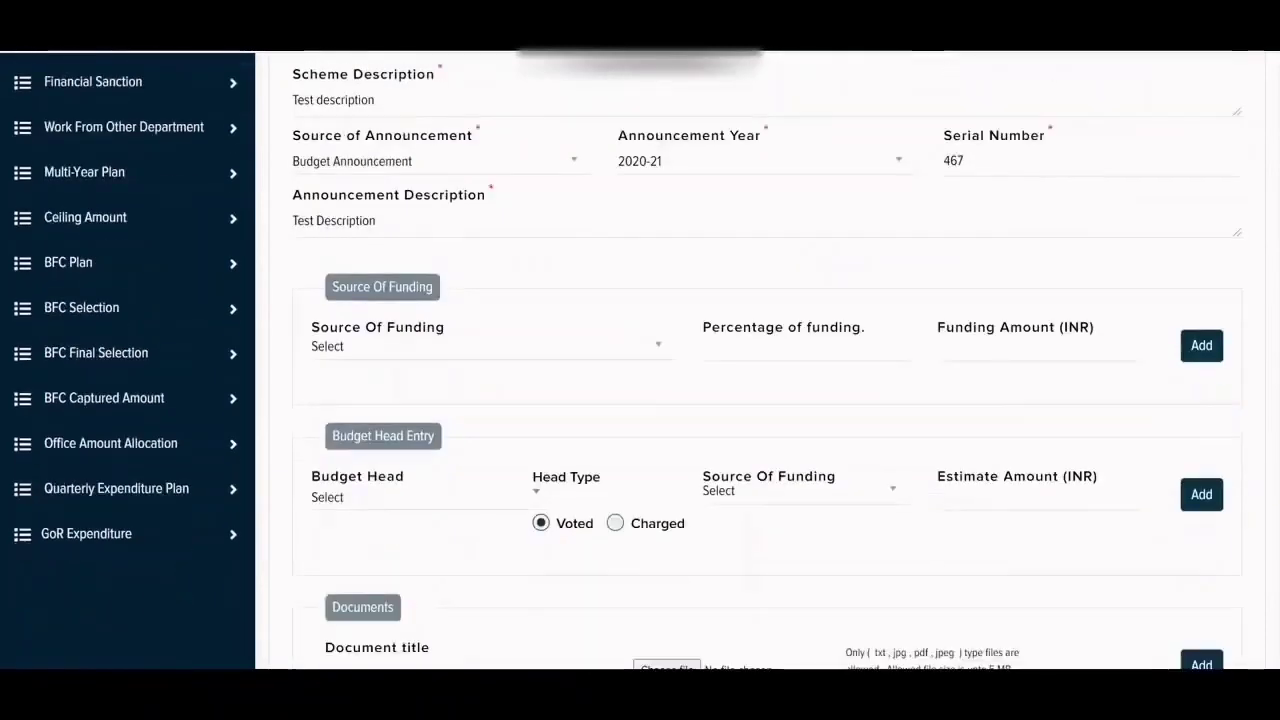
{"action": "scroll", "coordinate": [760, 360], "scroll_direction": "up", "scroll_amount": 1}
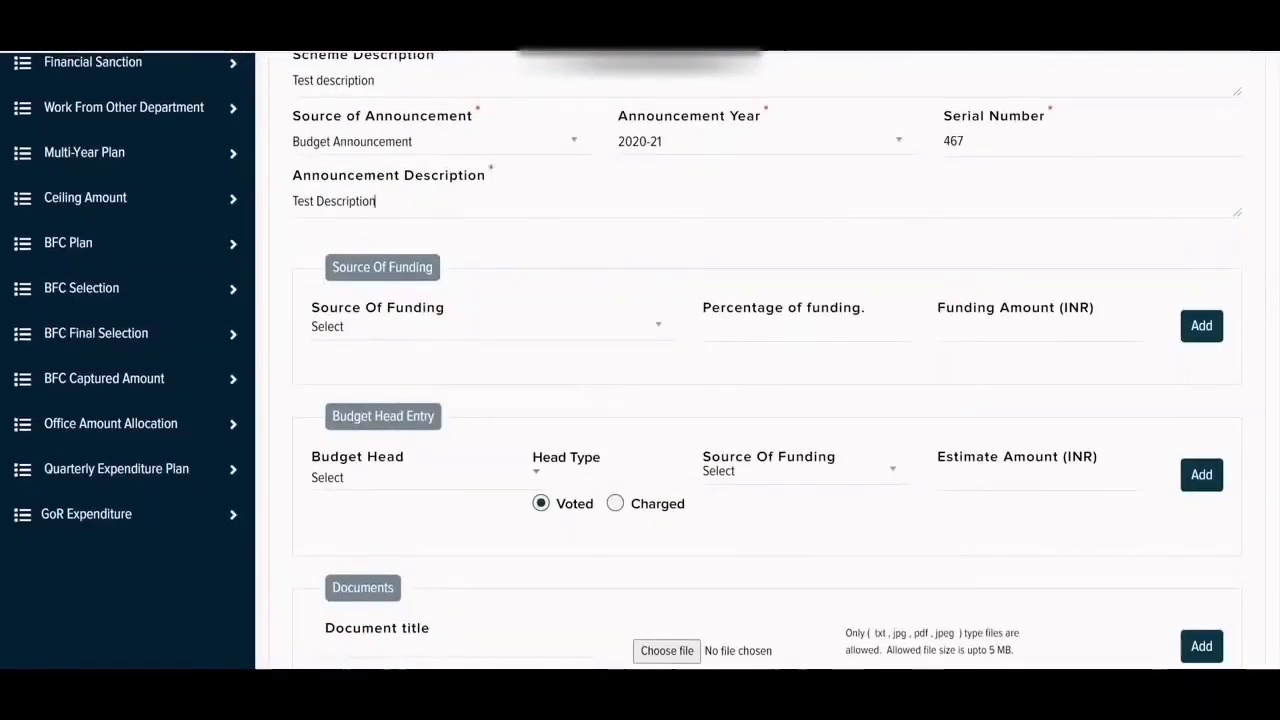
{"action": "scroll", "coordinate": [760, 360], "scroll_direction": "up", "scroll_amount": 3}
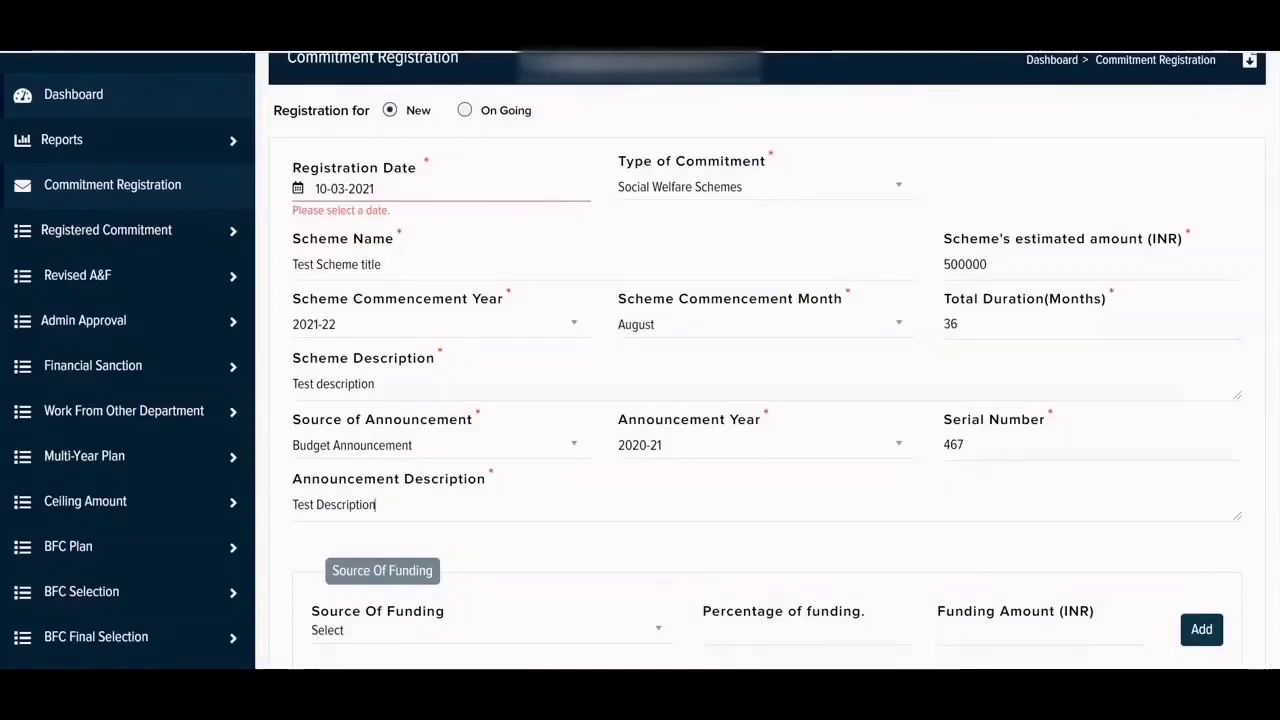
{"action": "scroll", "coordinate": [640, 360], "scroll_direction": "down", "scroll_amount": 3}
{"action": "scroll", "coordinate": [640, 360], "scroll_direction": "down", "scroll_amount": 3}
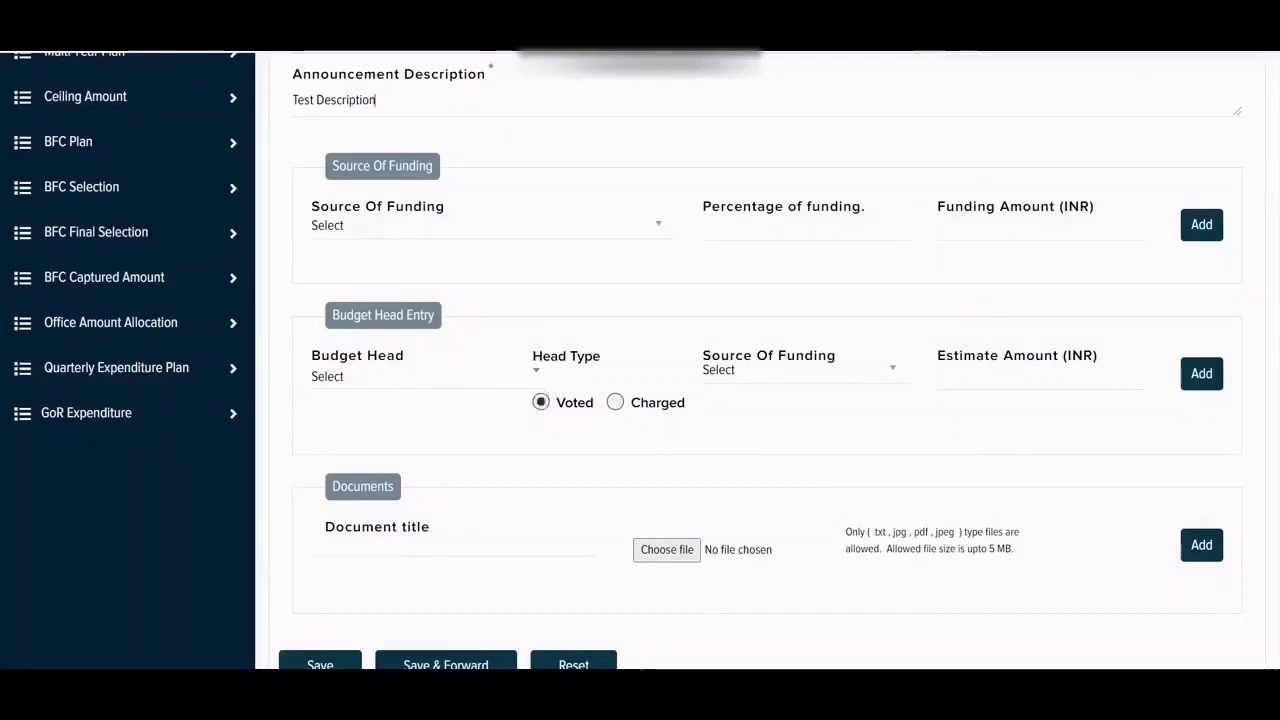
{"action": "scroll", "coordinate": [760, 360], "scroll_direction": "up", "scroll_amount": 1}
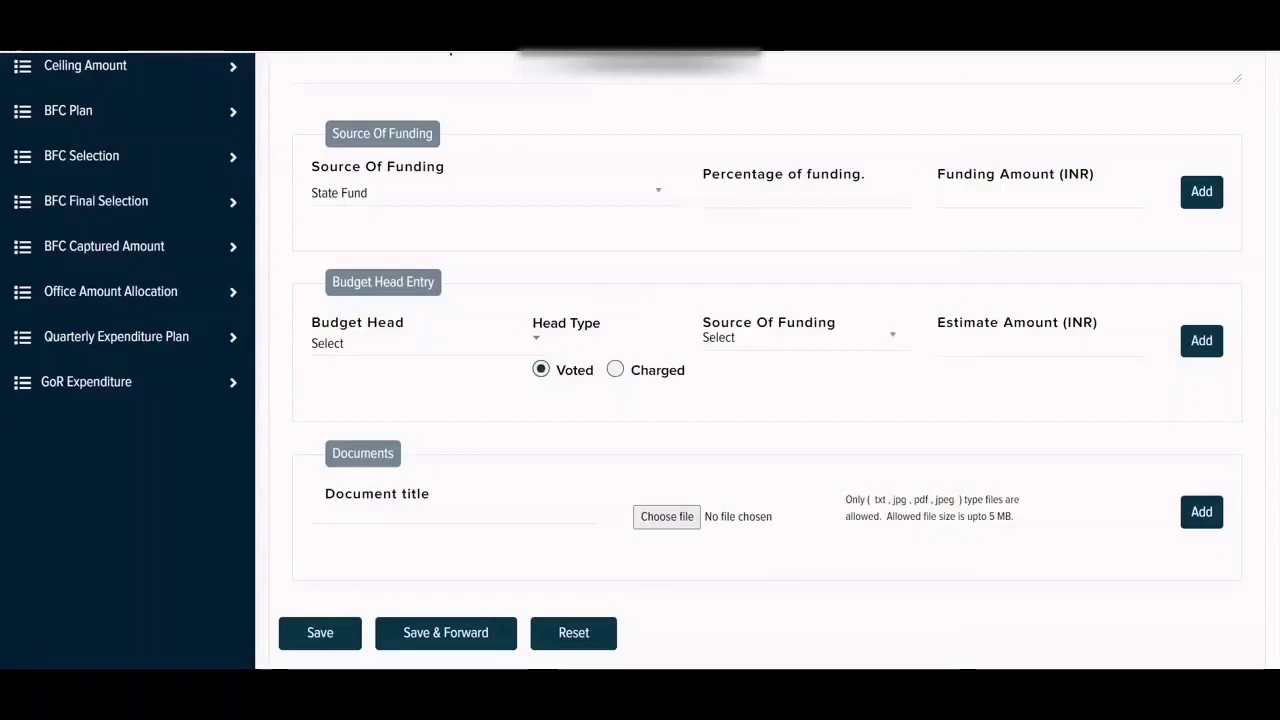
{"action": "left_click", "coordinate": [480, 192]}
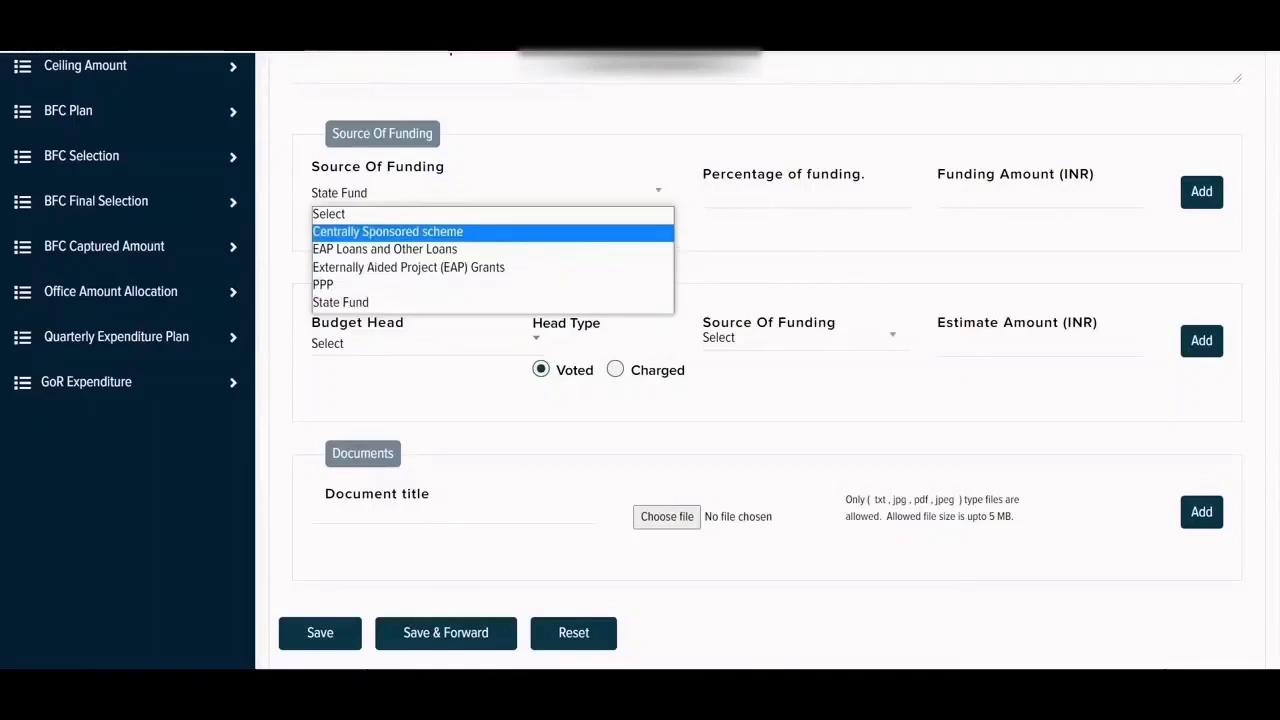
{"action": "key", "text": "Down"}
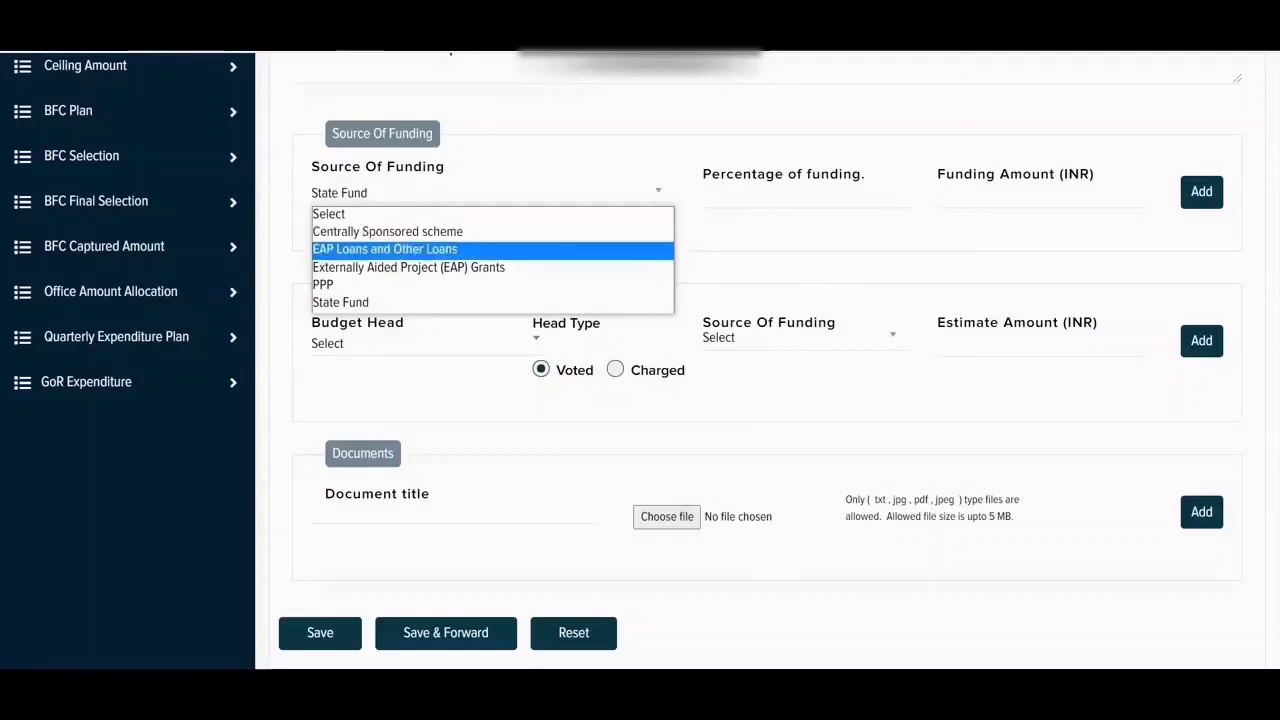
{"action": "key", "text": "Down"}
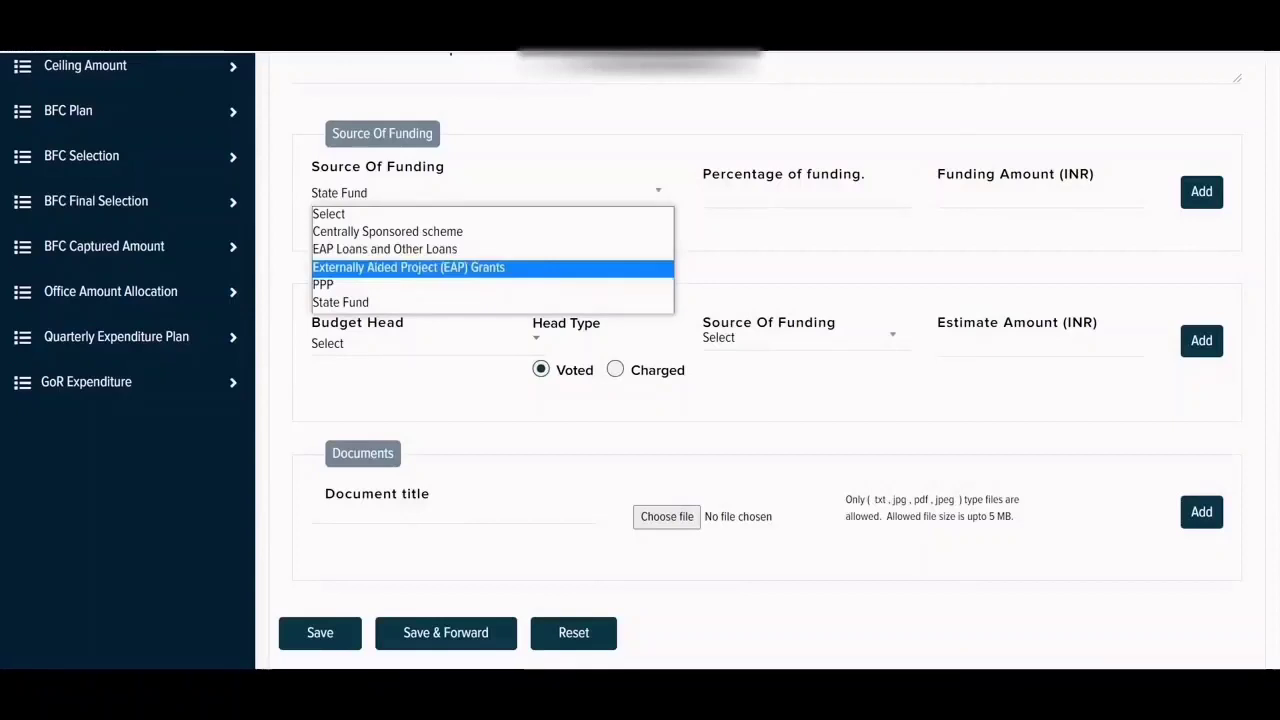
{"action": "key", "text": "Down"}
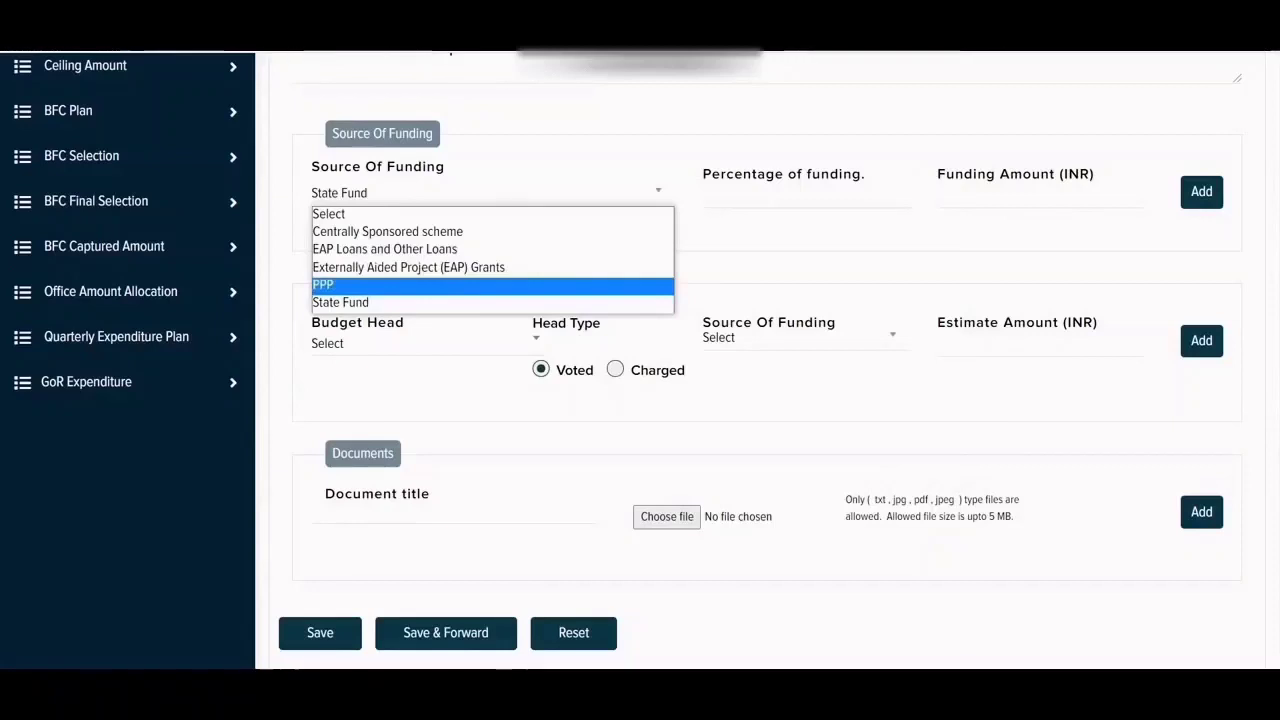
{"action": "key", "text": "Down"}
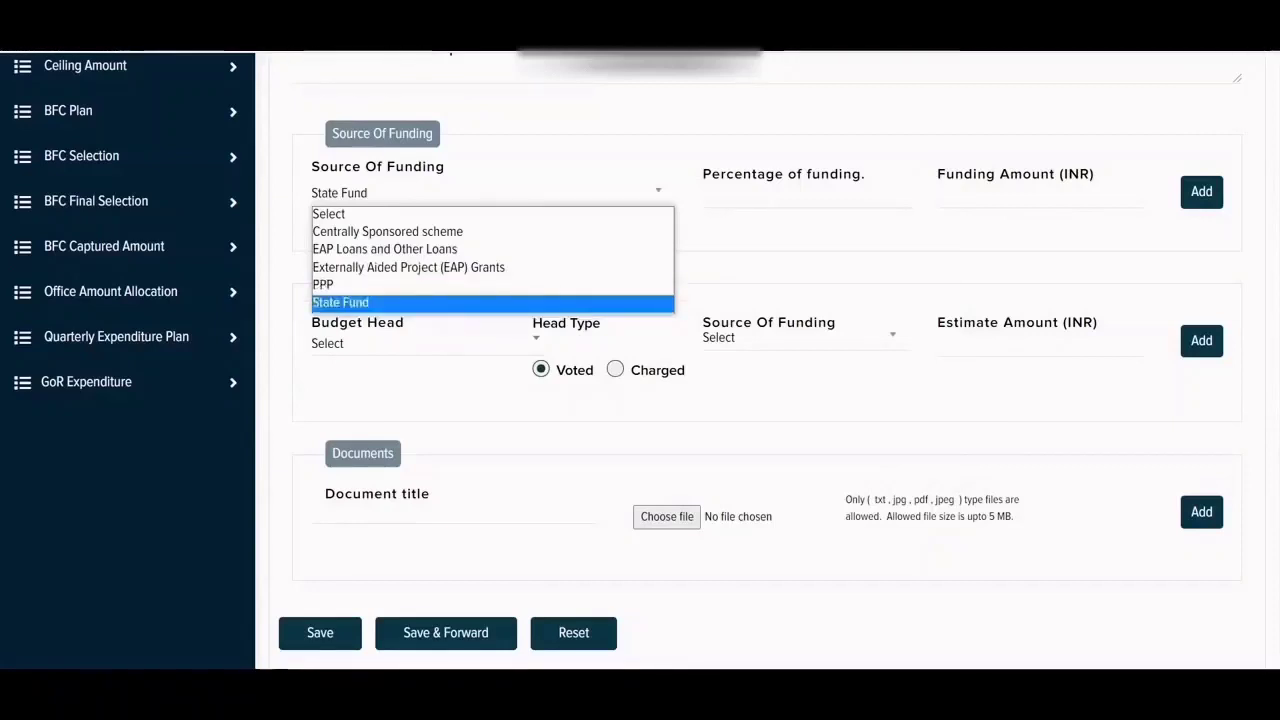
{"action": "key", "text": "Return"}
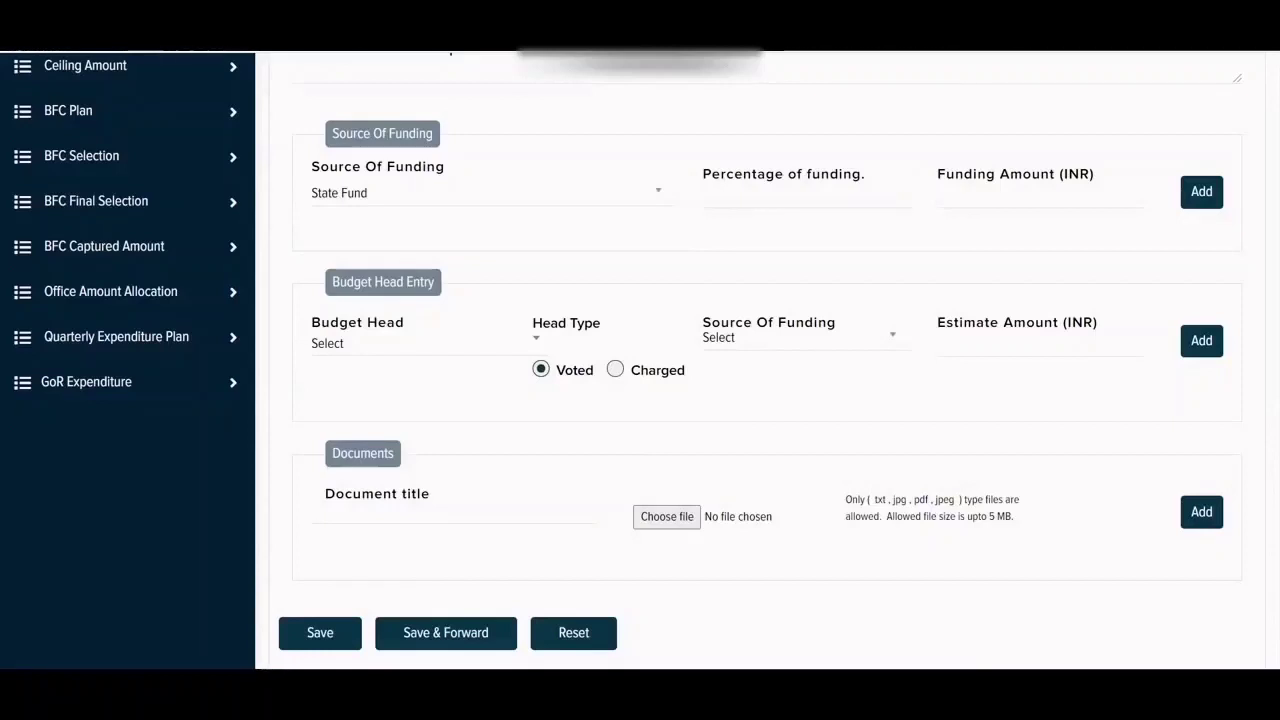
Set the State Fund's percentage of funding to 70 and add it to the funding sources.
{"action": "left_click", "coordinate": [760, 194]}
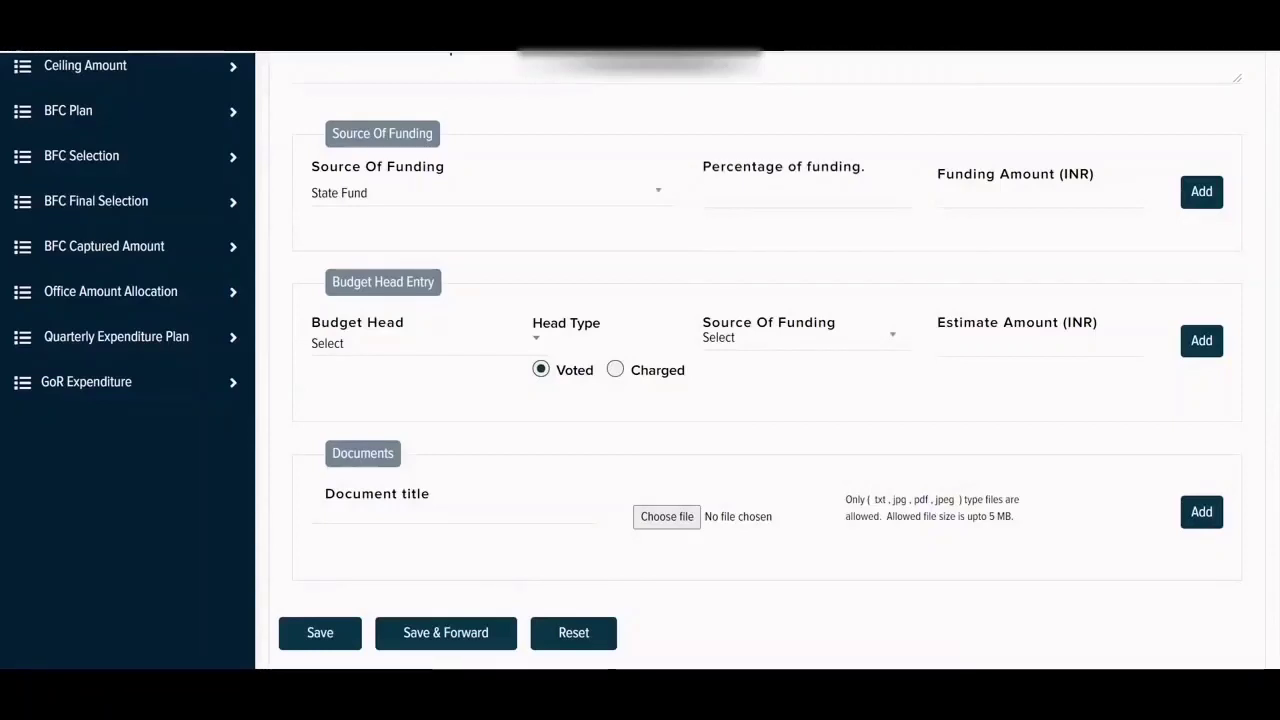
{"action": "type", "text": "70"}
{"action": "scroll", "coordinate": [760, 360], "scroll_direction": "up", "scroll_amount": 5}
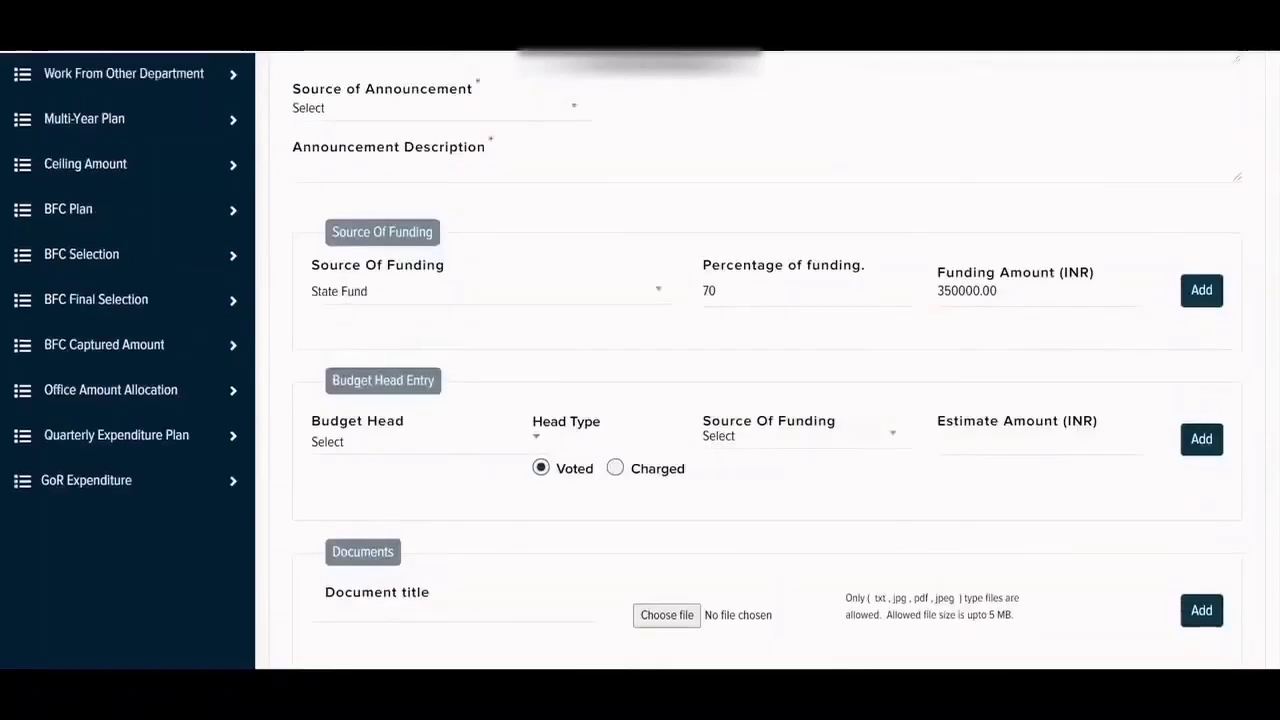
{"action": "scroll", "coordinate": [760, 360], "scroll_direction": "down", "scroll_amount": 6}
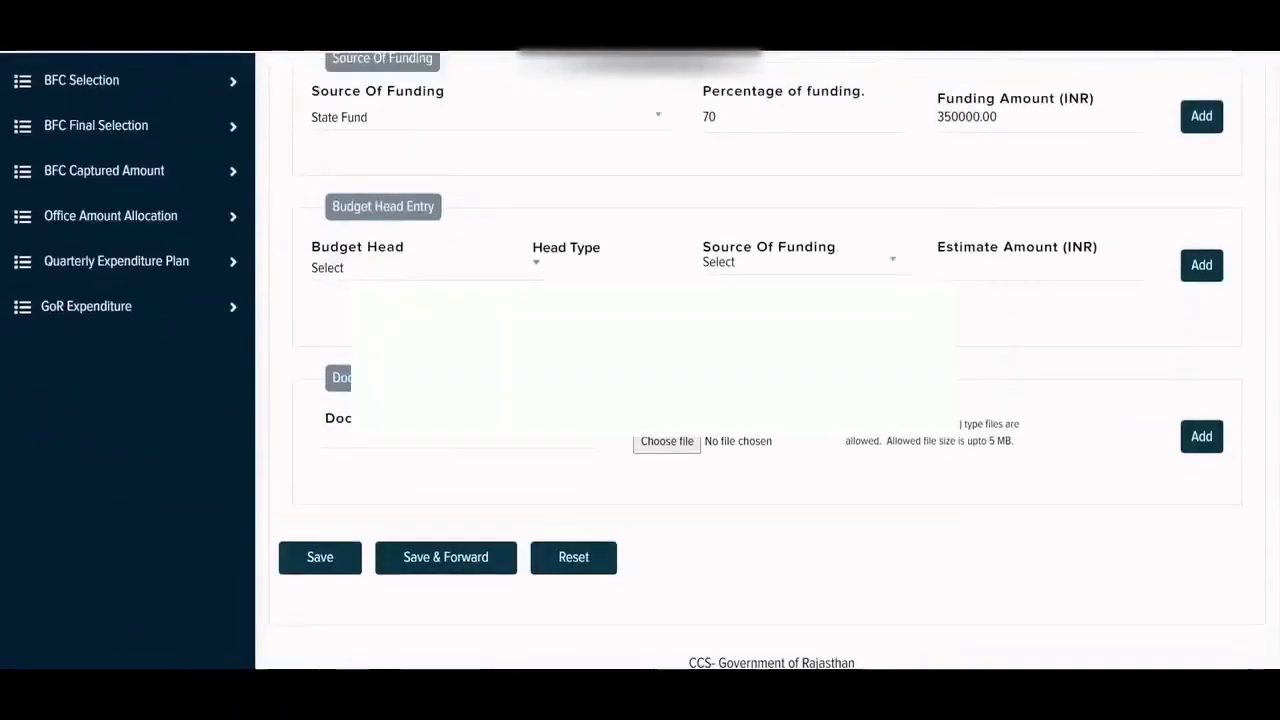
{"action": "scroll", "coordinate": [760, 360], "scroll_direction": "up", "scroll_amount": 1}
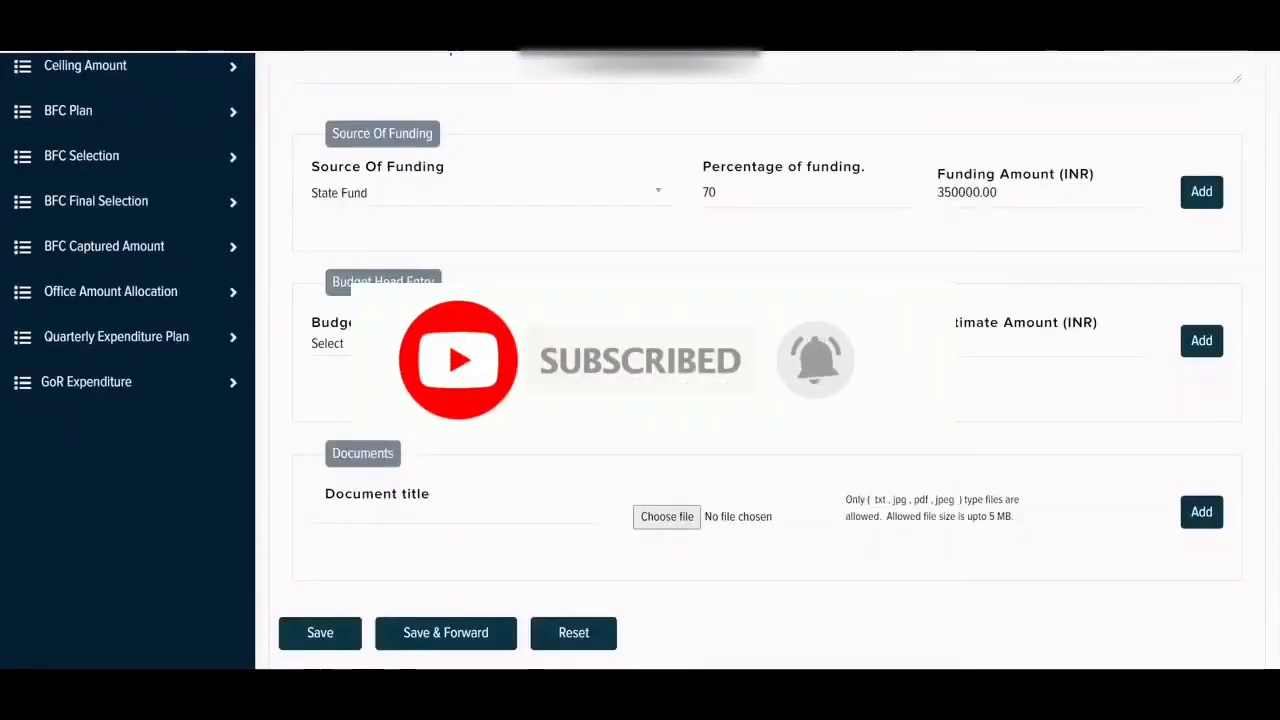
{"action": "left_click", "coordinate": [1201, 191]}
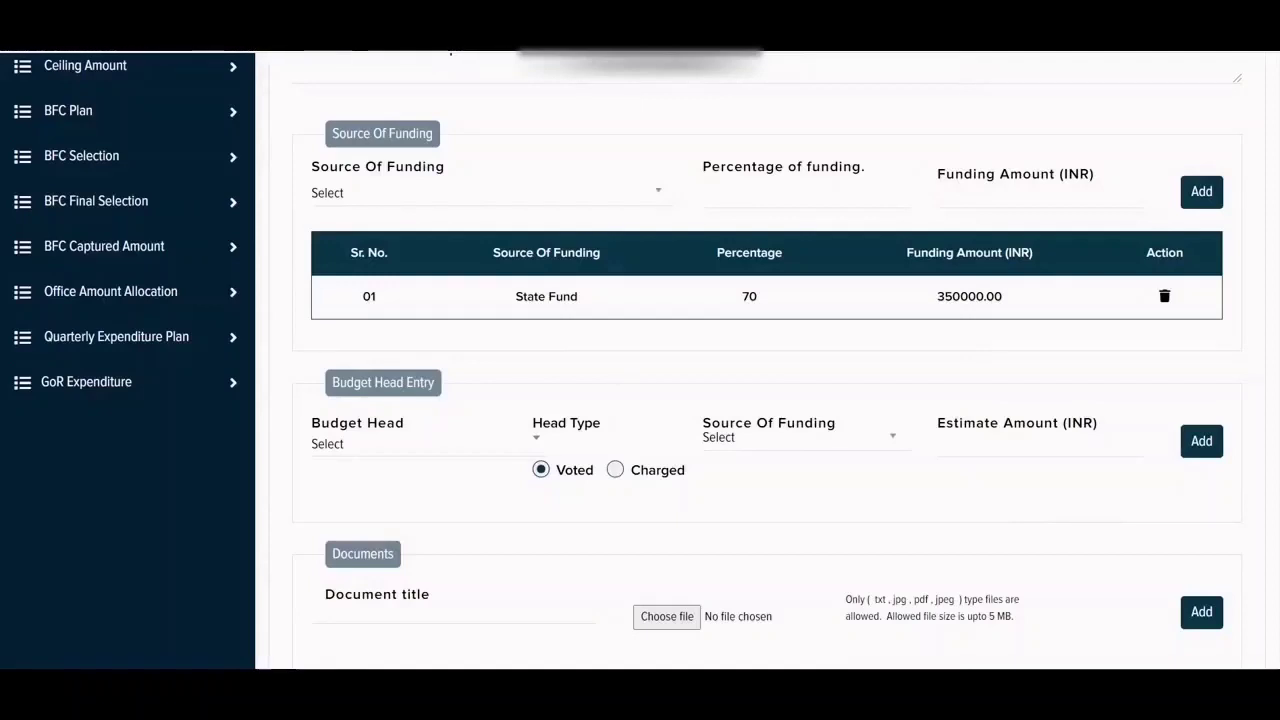
Add Centrally Sponsored scheme as a second source of funding with a percentage of 30.
{"action": "left_click", "coordinate": [485, 192]}
{"action": "key", "text": "Return"}
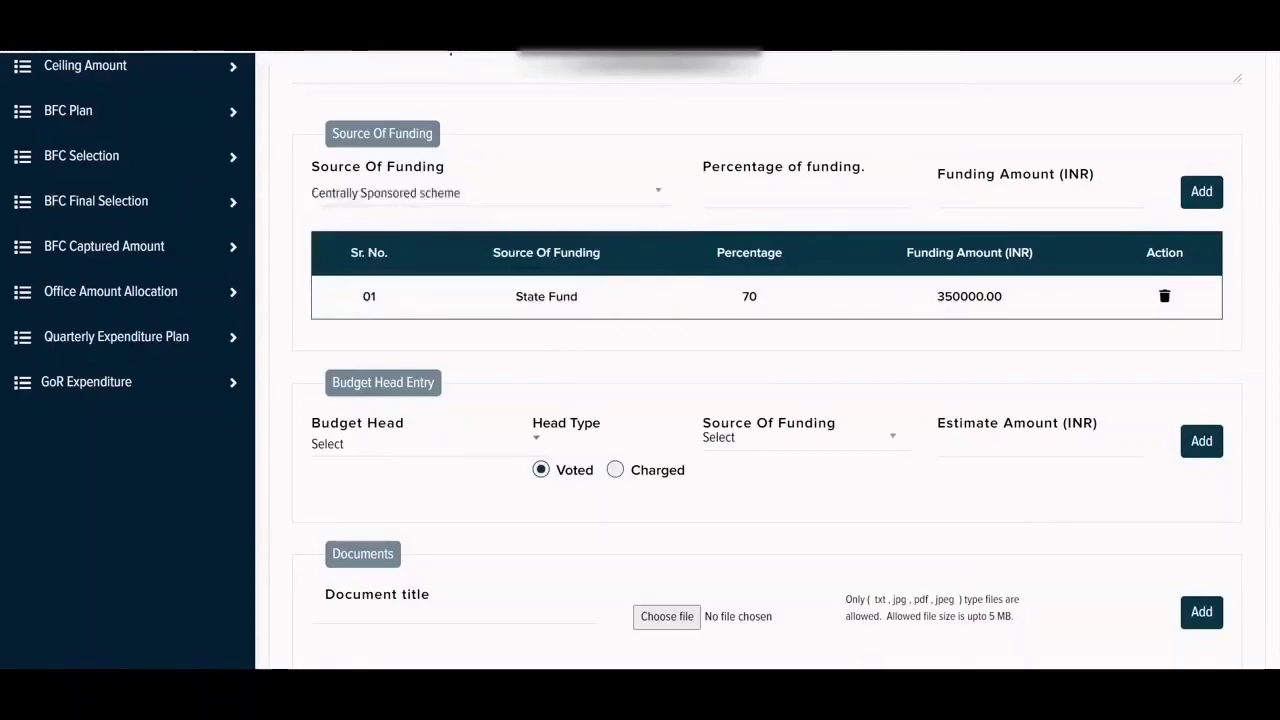
{"action": "type", "text": "0"}
{"action": "key", "text": "Tab"}
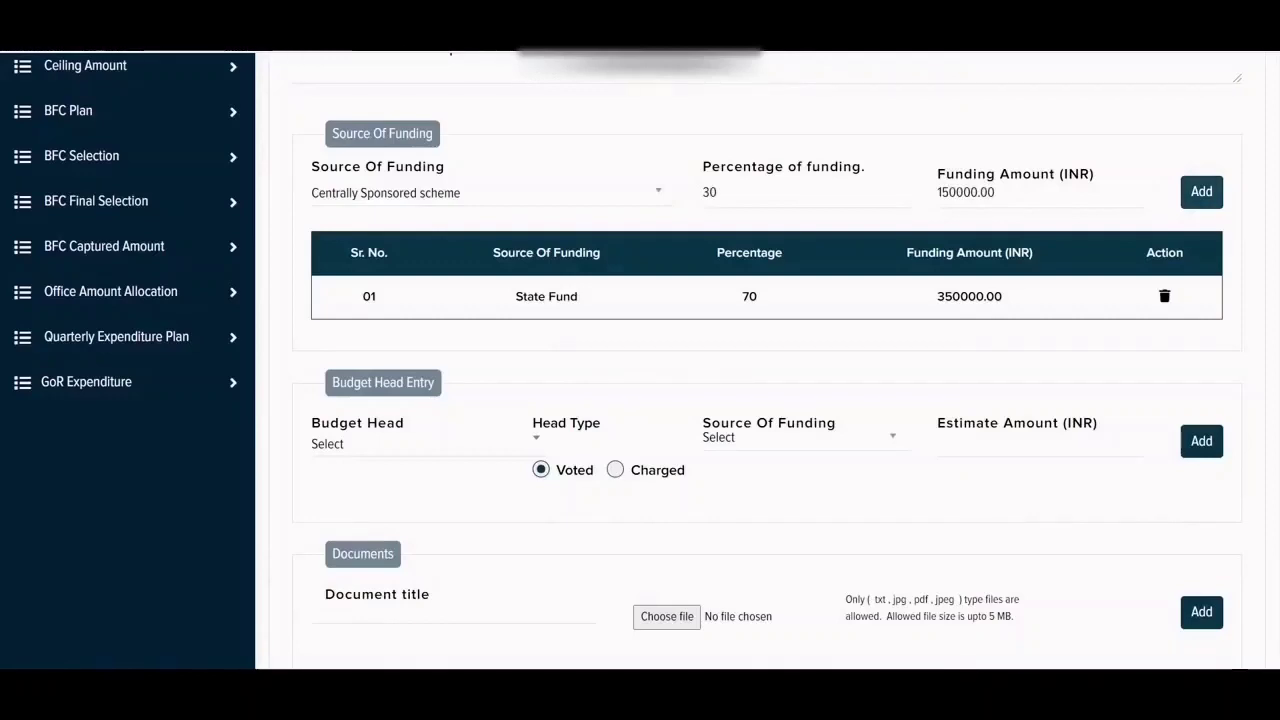
{"action": "left_click", "coordinate": [1201, 191]}
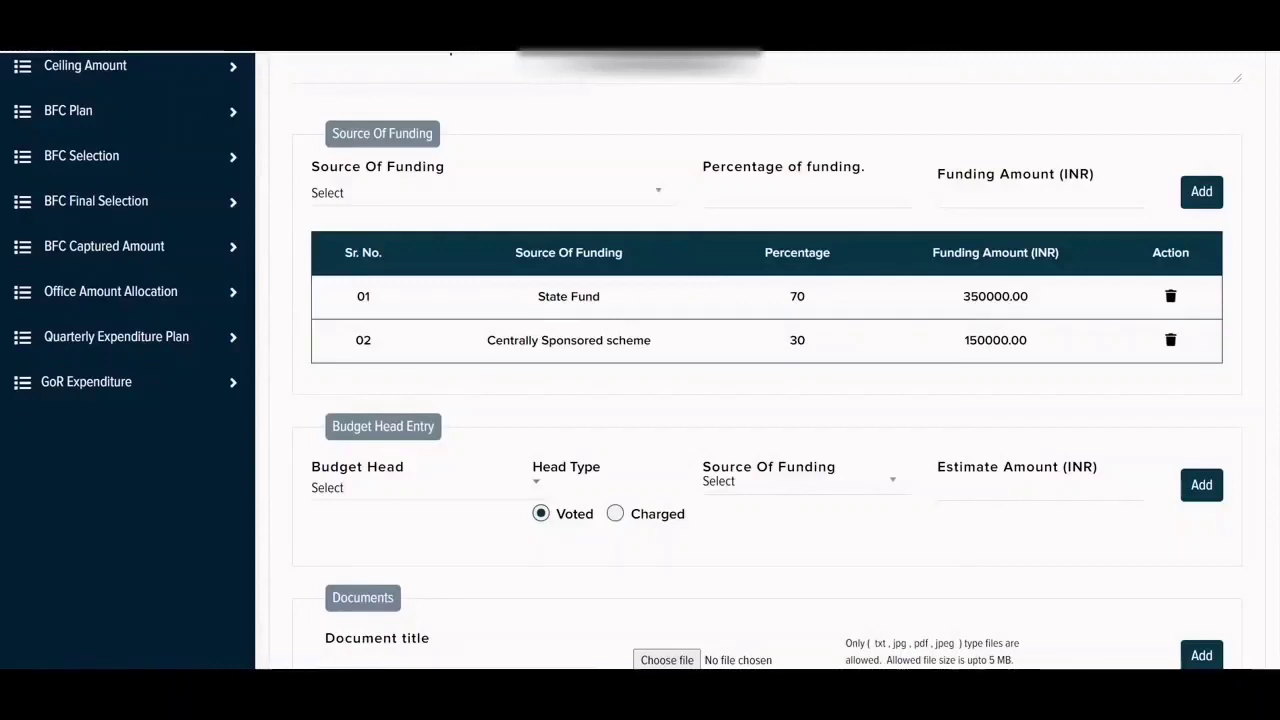
{"action": "scroll", "coordinate": [640, 360], "scroll_direction": "down", "scroll_amount": 1}
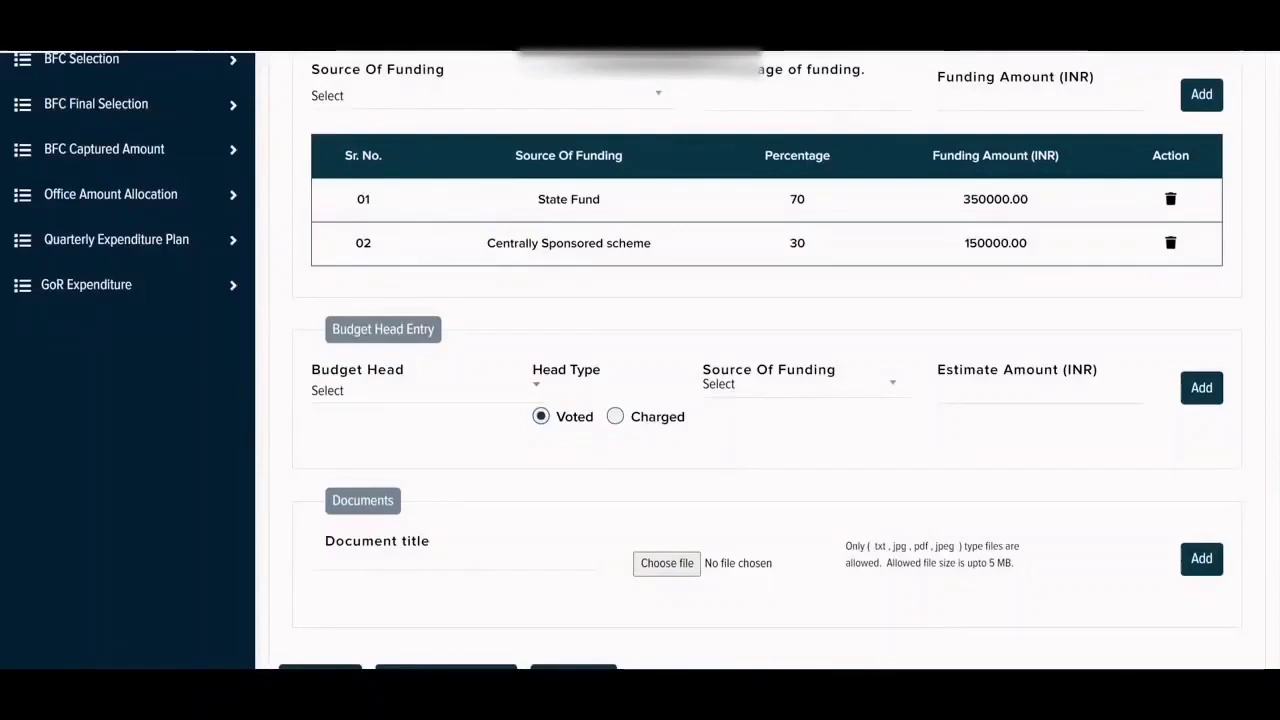
{"action": "left_click", "coordinate": [410, 390]}
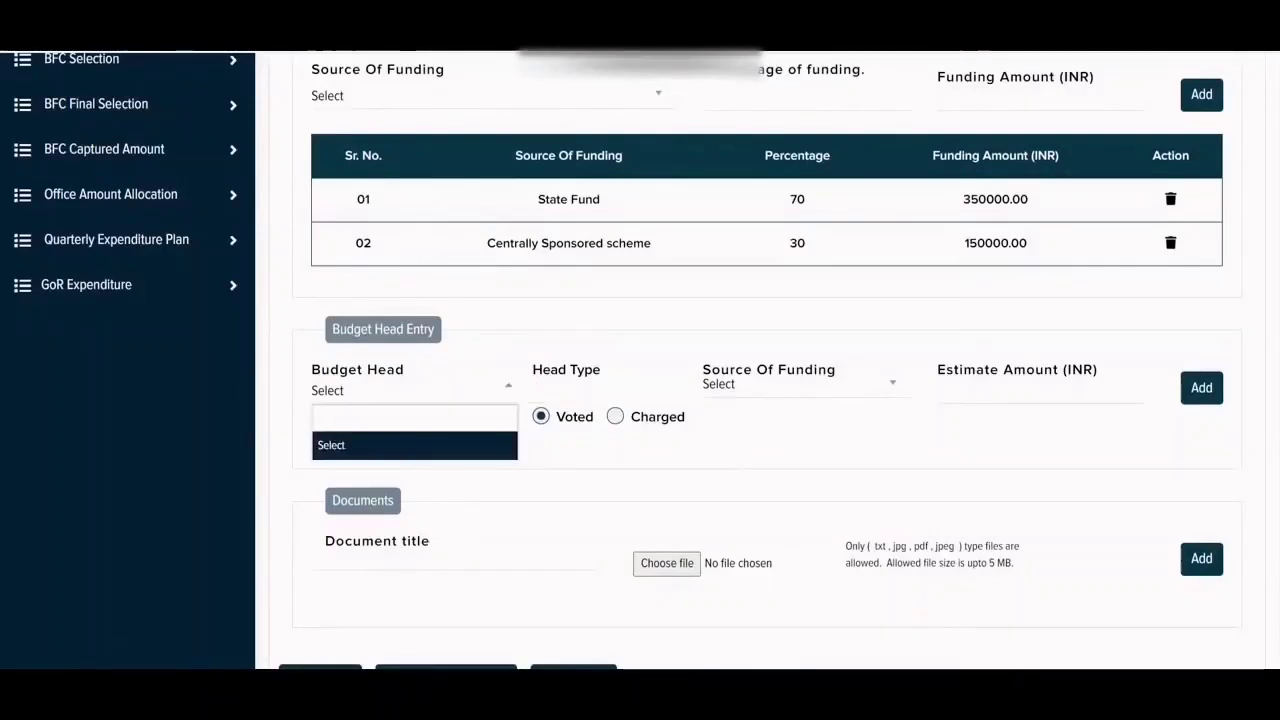
{"action": "scroll", "coordinate": [410, 420], "scroll_direction": "down", "scroll_amount": 1}
{"action": "key", "text": "Up"}
{"action": "key", "text": "Up"}
{"action": "key", "text": "Up"}
{"action": "key", "text": "Down"}
{"action": "key", "text": "Down"}
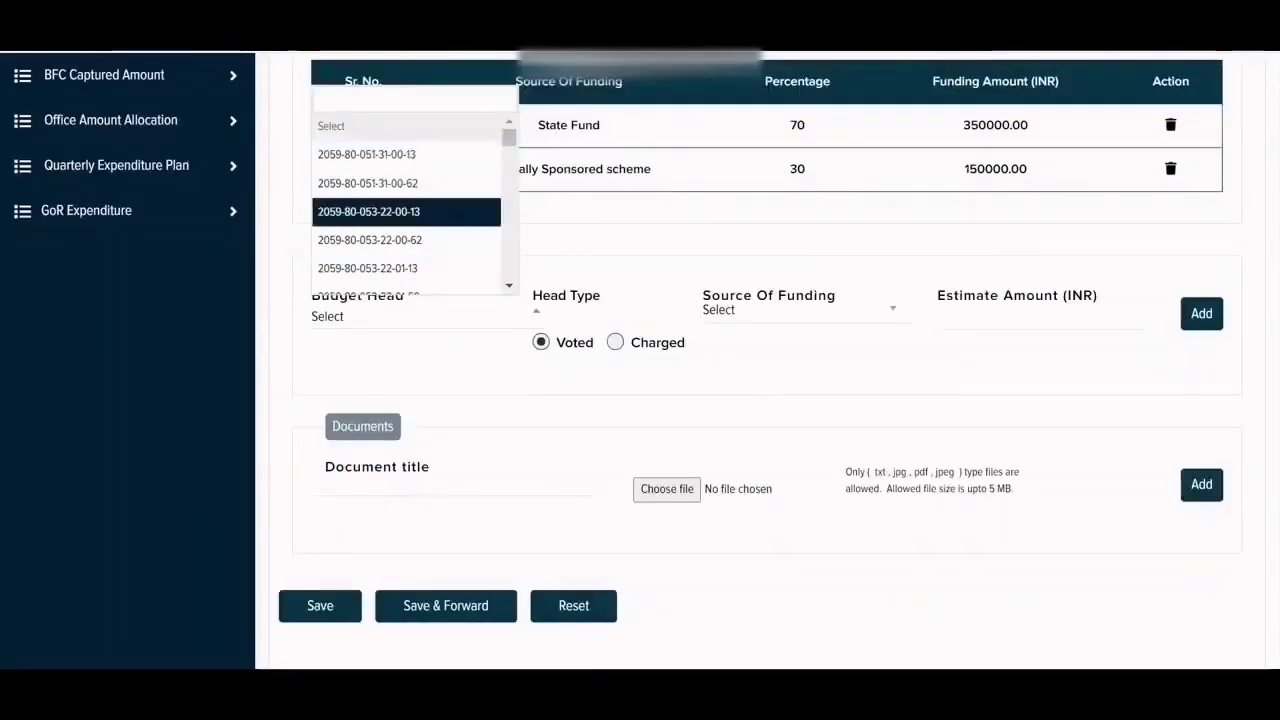
{"action": "key", "text": "Down"}
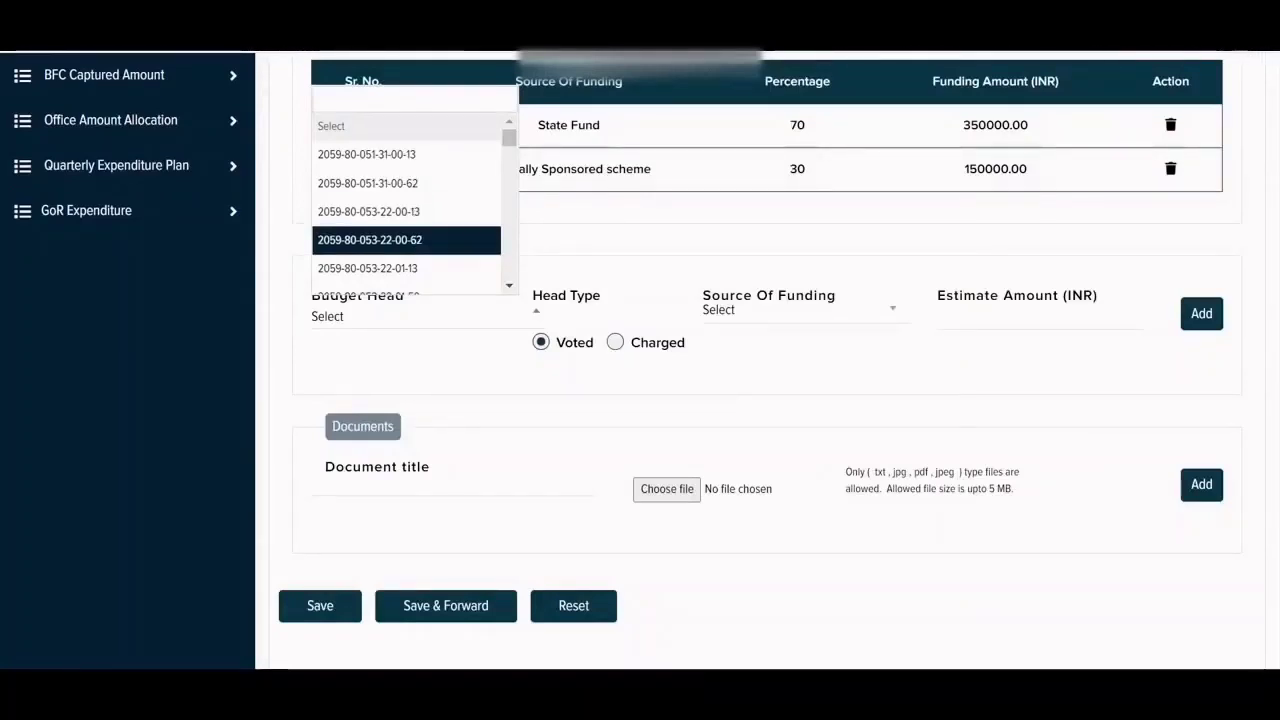
{"action": "key", "text": "Up"}
{"action": "key", "text": "Up"}
{"action": "key", "text": "Up"}
{"action": "key", "text": "Up"}
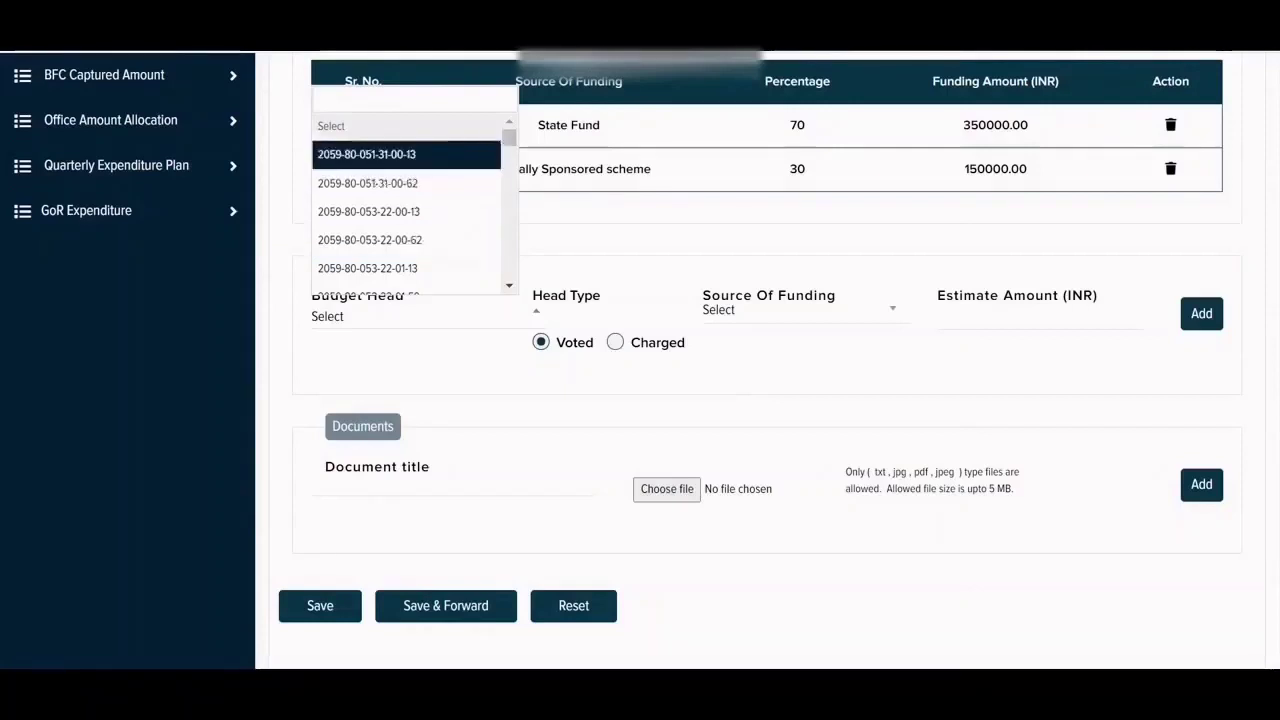
{"action": "scroll", "coordinate": [410, 200], "scroll_direction": "down", "scroll_amount": 5}
{"action": "scroll", "coordinate": [410, 200], "scroll_direction": "down", "scroll_amount": 5}
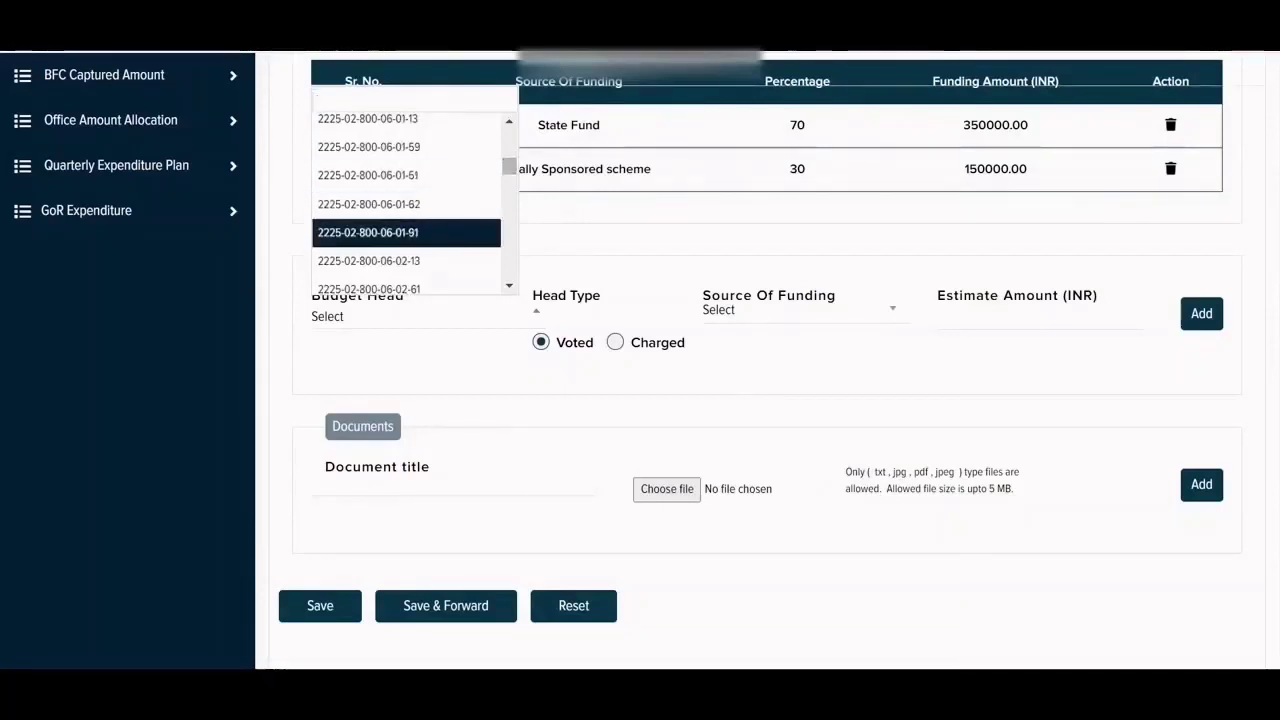
{"action": "key", "text": "Return"}
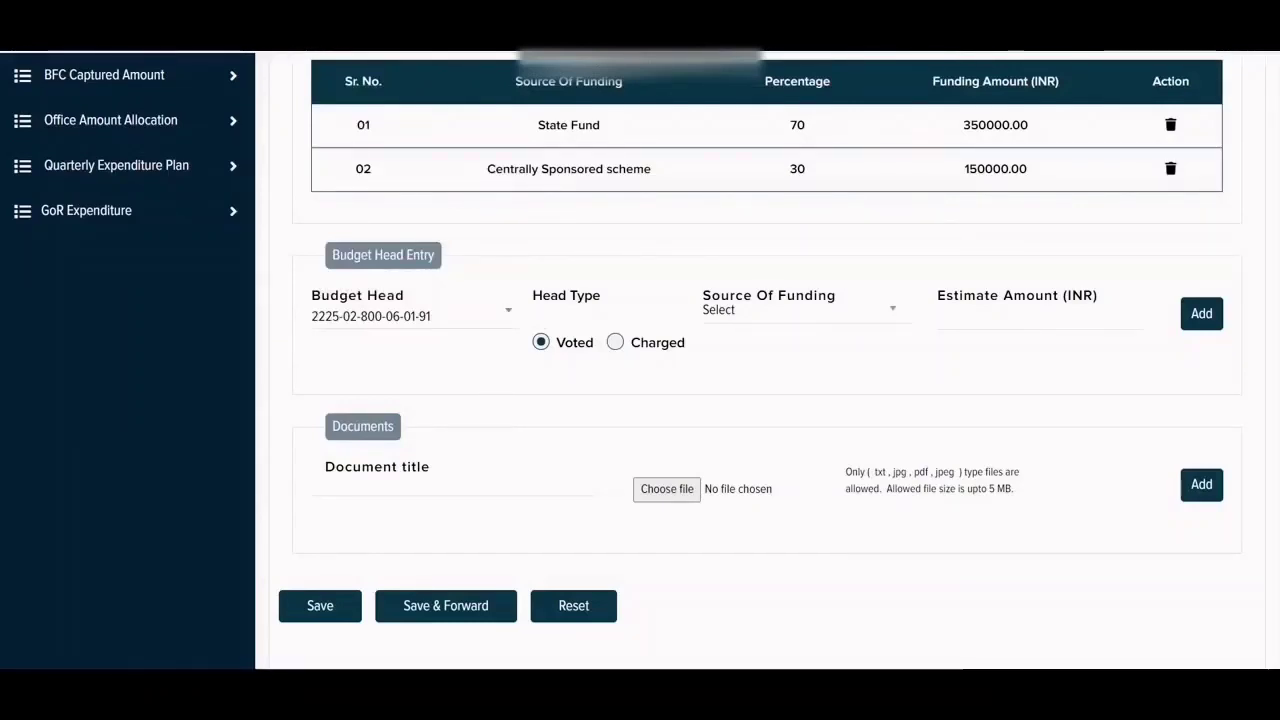
Set the entry's source of funding to State Fund and its estimate amount to 350000, and add it to the budget heads.
{"action": "scroll", "coordinate": [760, 360], "scroll_direction": "up", "scroll_amount": 2}
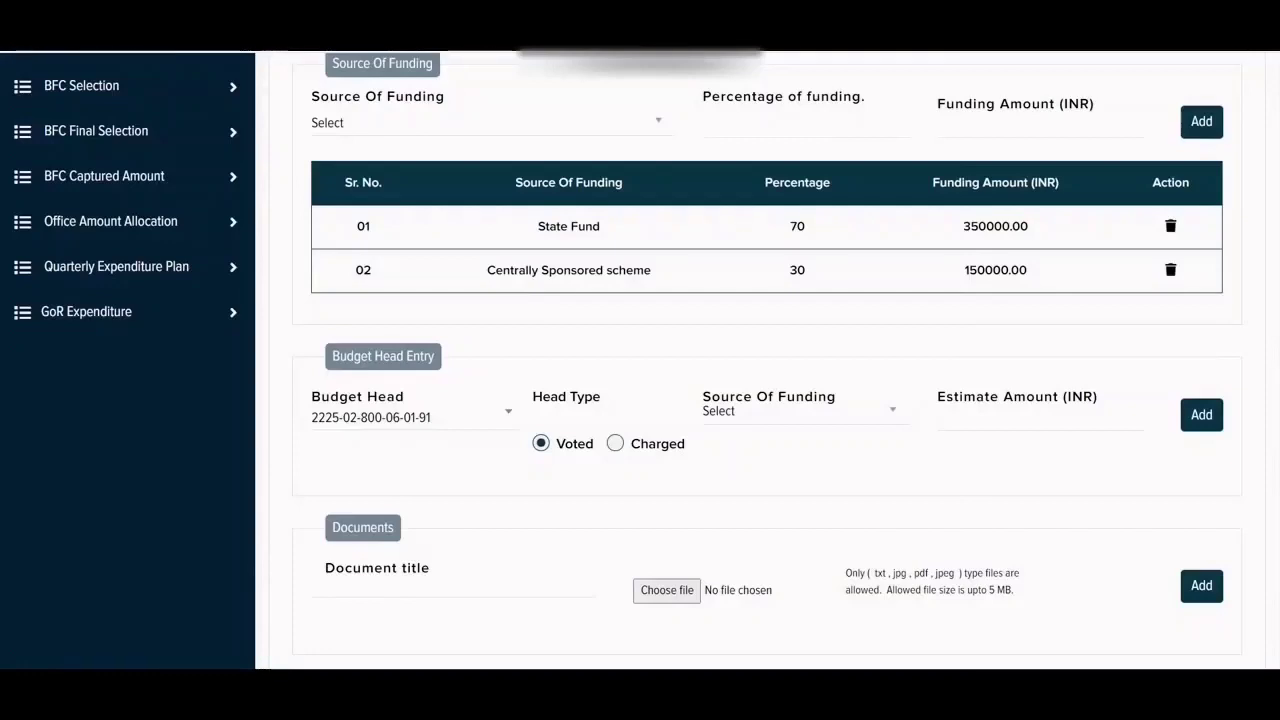
{"action": "left_click", "coordinate": [800, 411]}
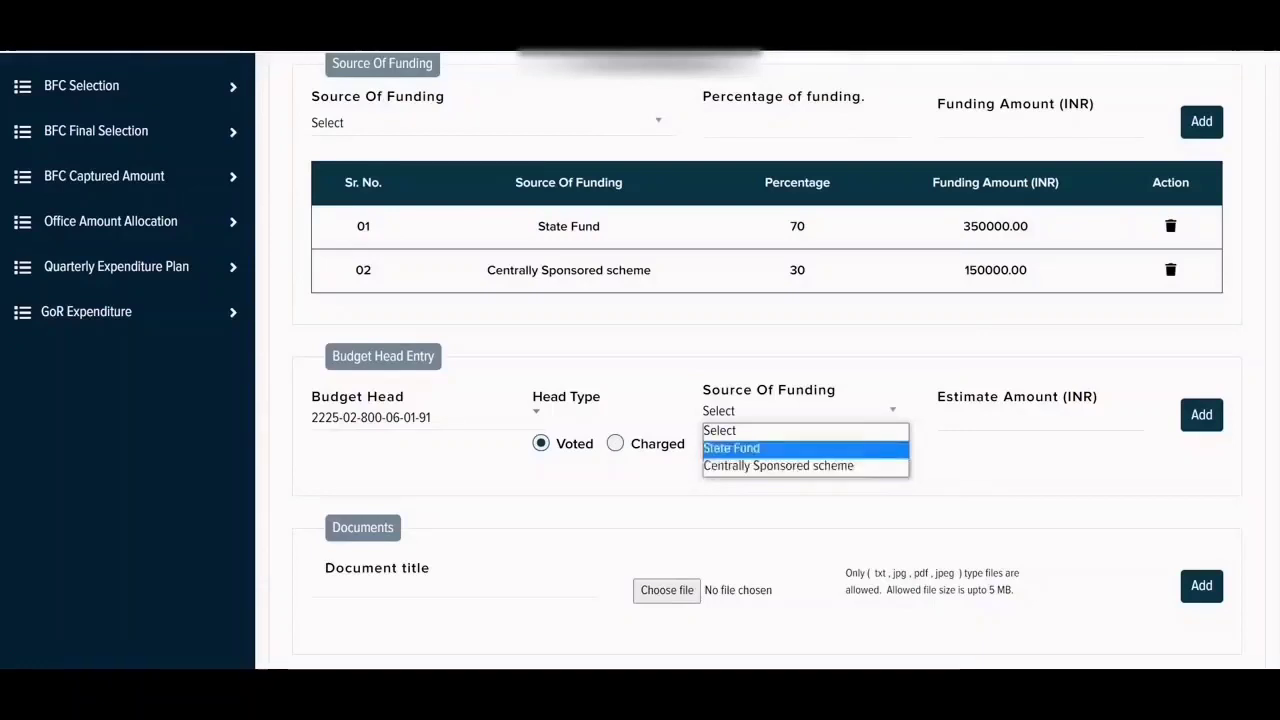
{"action": "key", "text": "Return"}
{"action": "left_click", "coordinate": [940, 414]}
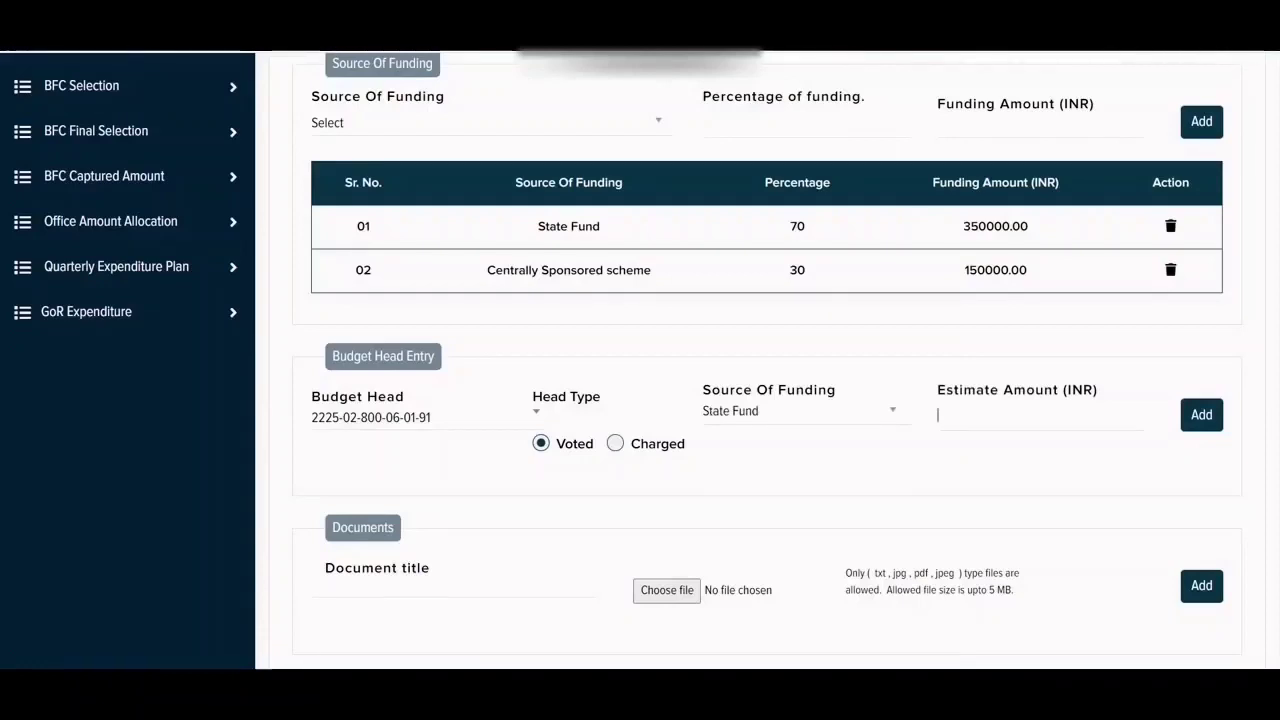
{"action": "type", "text": "3500"}
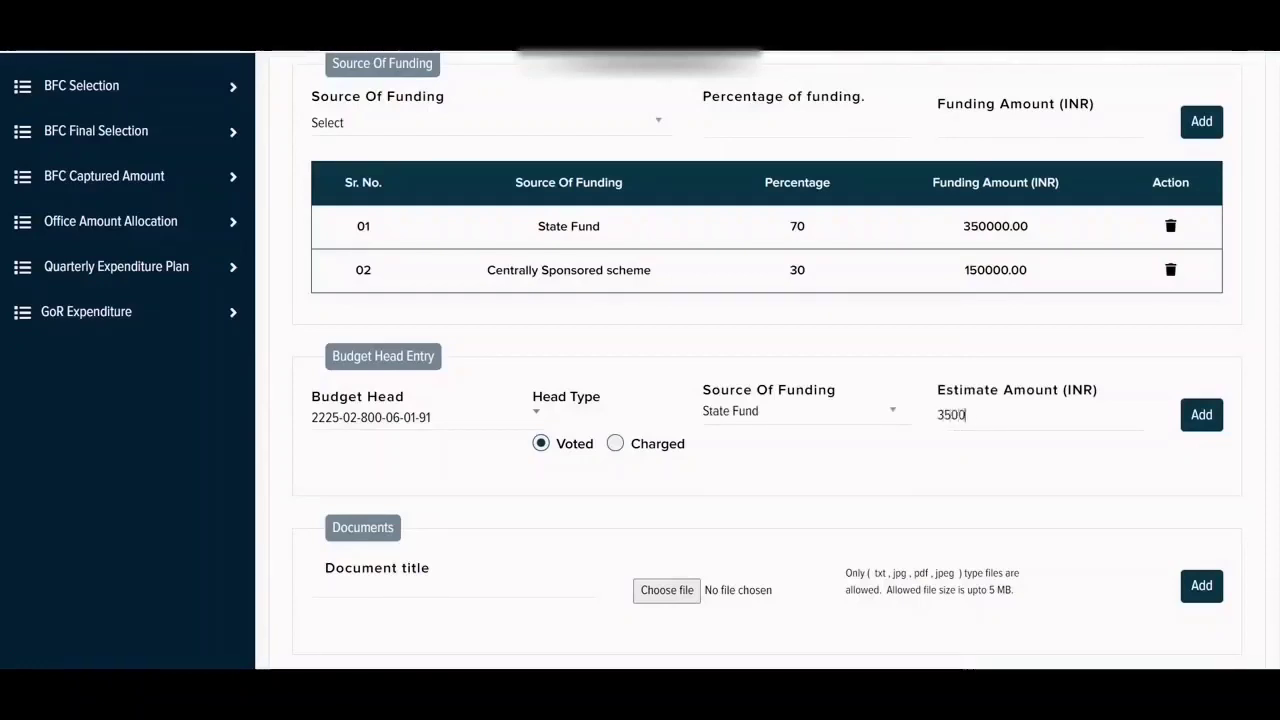
{"action": "type", "text": "00"}
{"action": "left_click", "coordinate": [1201, 414]}
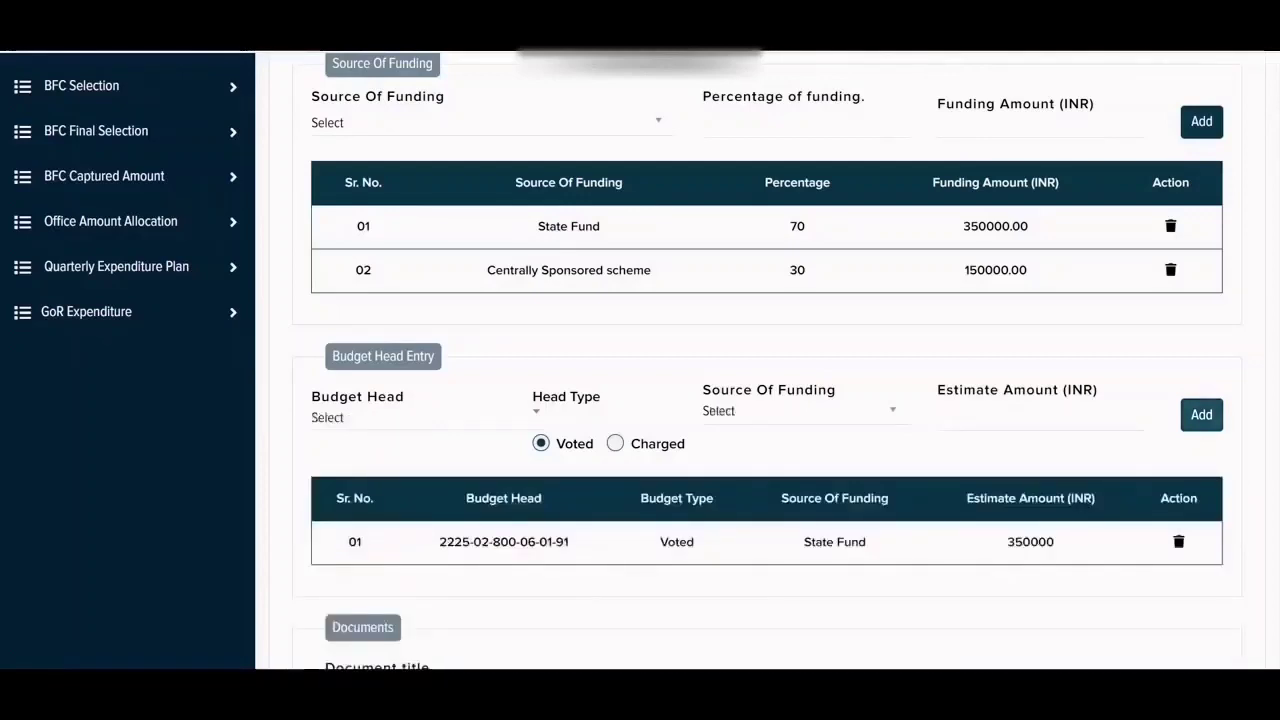
{"action": "scroll", "coordinate": [767, 360], "scroll_direction": "down", "scroll_amount": 1}
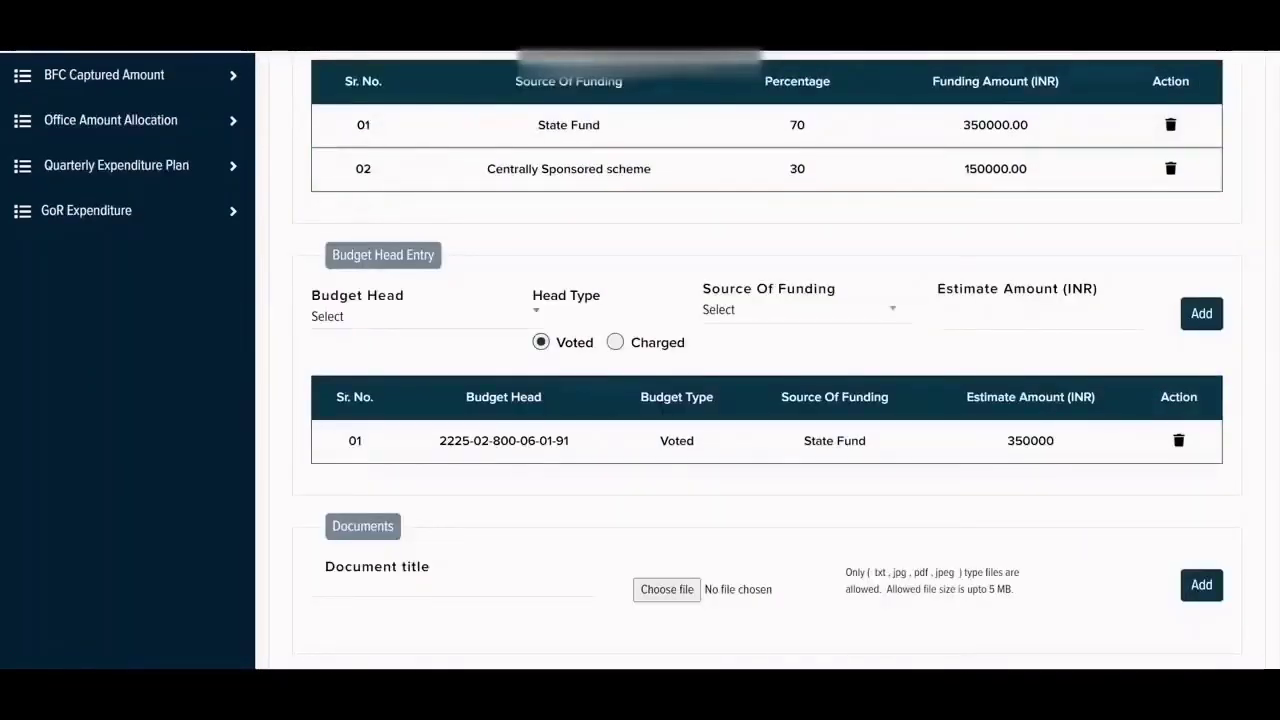
{"action": "left_click", "coordinate": [410, 316]}
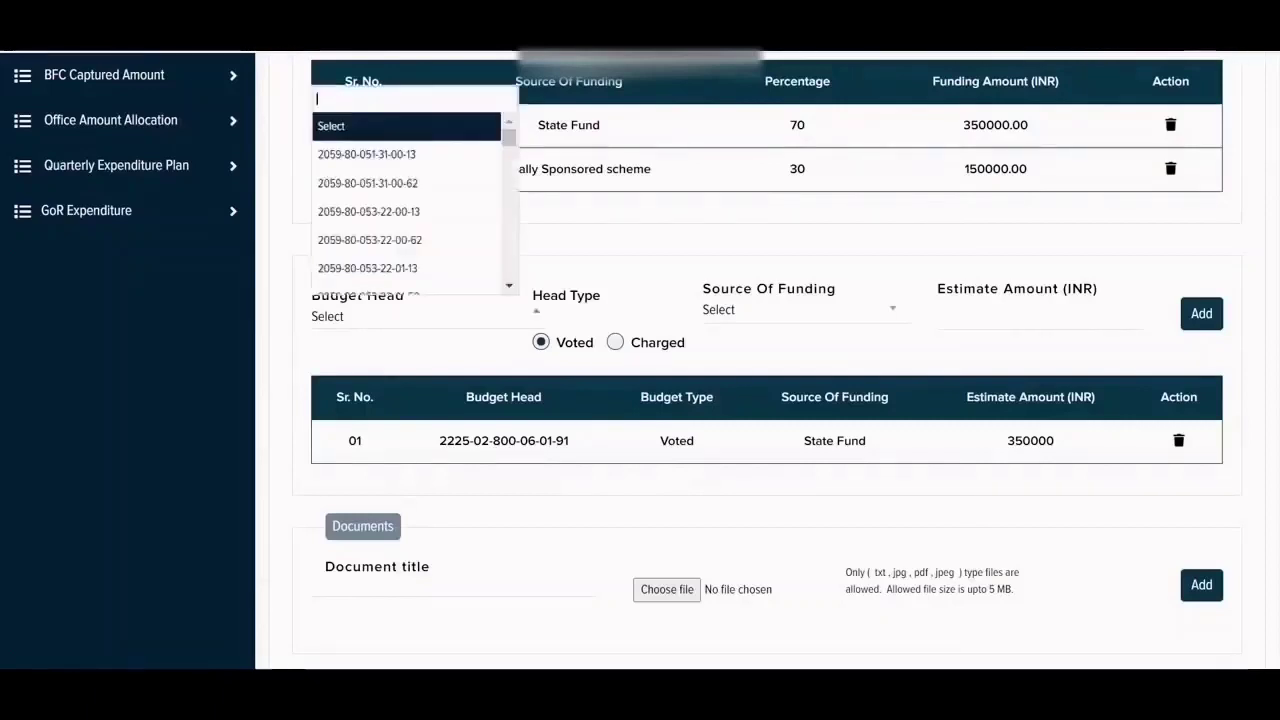
{"action": "key", "text": "Down"}
{"action": "key", "text": "Down"}
{"action": "key", "text": "Down"}
{"action": "key", "text": "Down"}
{"action": "key", "text": "Down"}
{"action": "key", "text": "Down"}
{"action": "key", "text": "Down"}
{"action": "key", "text": "Down"}
{"action": "key", "text": "Down"}
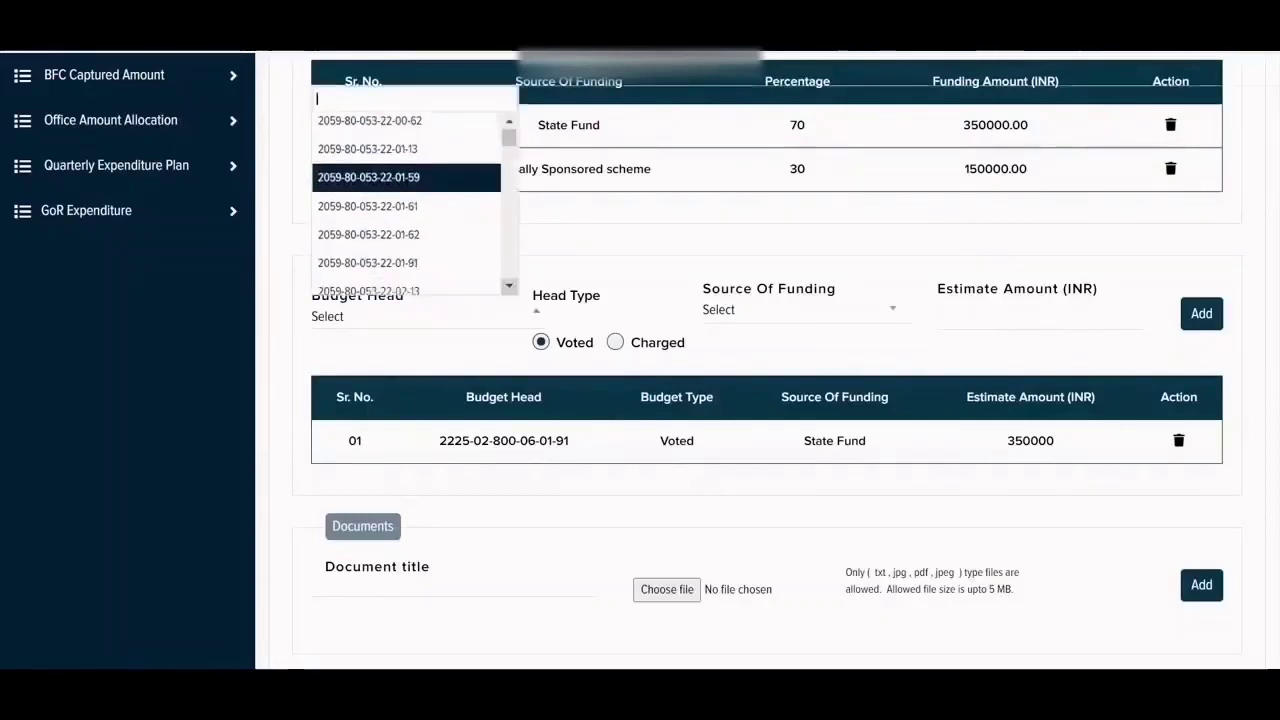
{"action": "key", "text": "Return"}
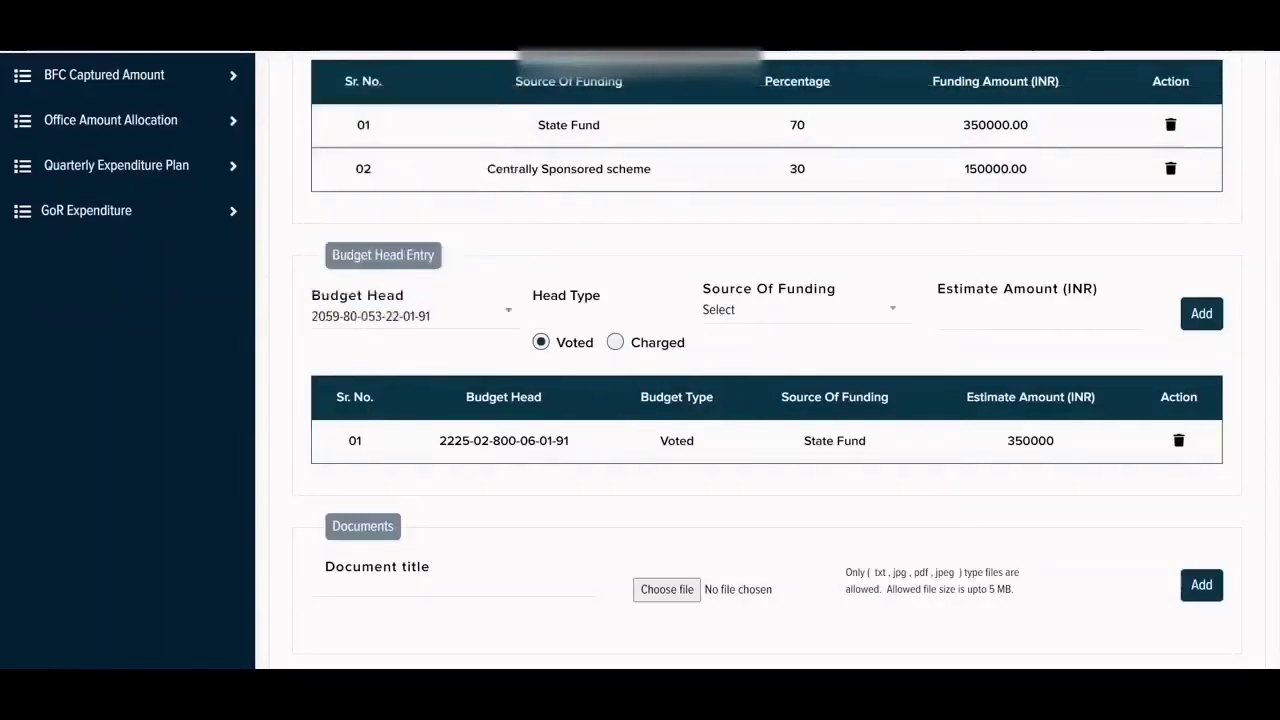
Assign Centrally Sponsored scheme funding and an estimate amount of 150000 to the second budget head, and add the entry.
{"action": "left_click", "coordinate": [800, 309]}
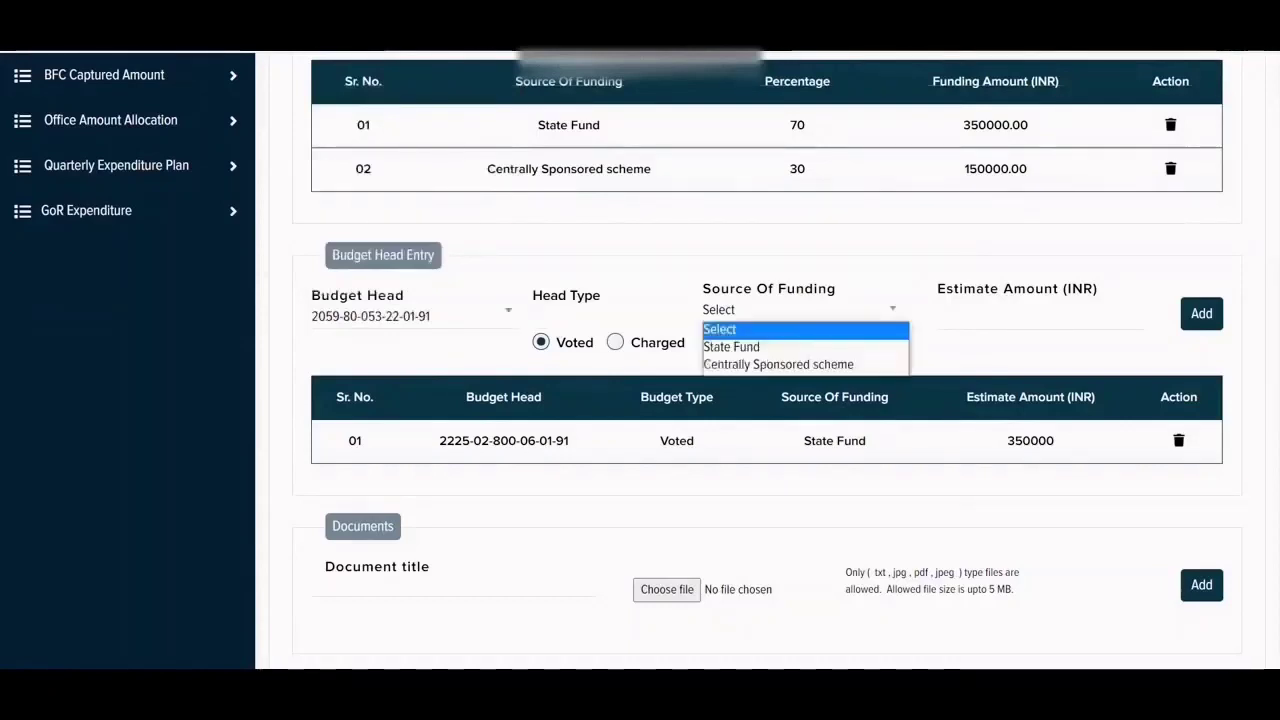
{"action": "key", "text": "Down"}
{"action": "key", "text": "Down"}
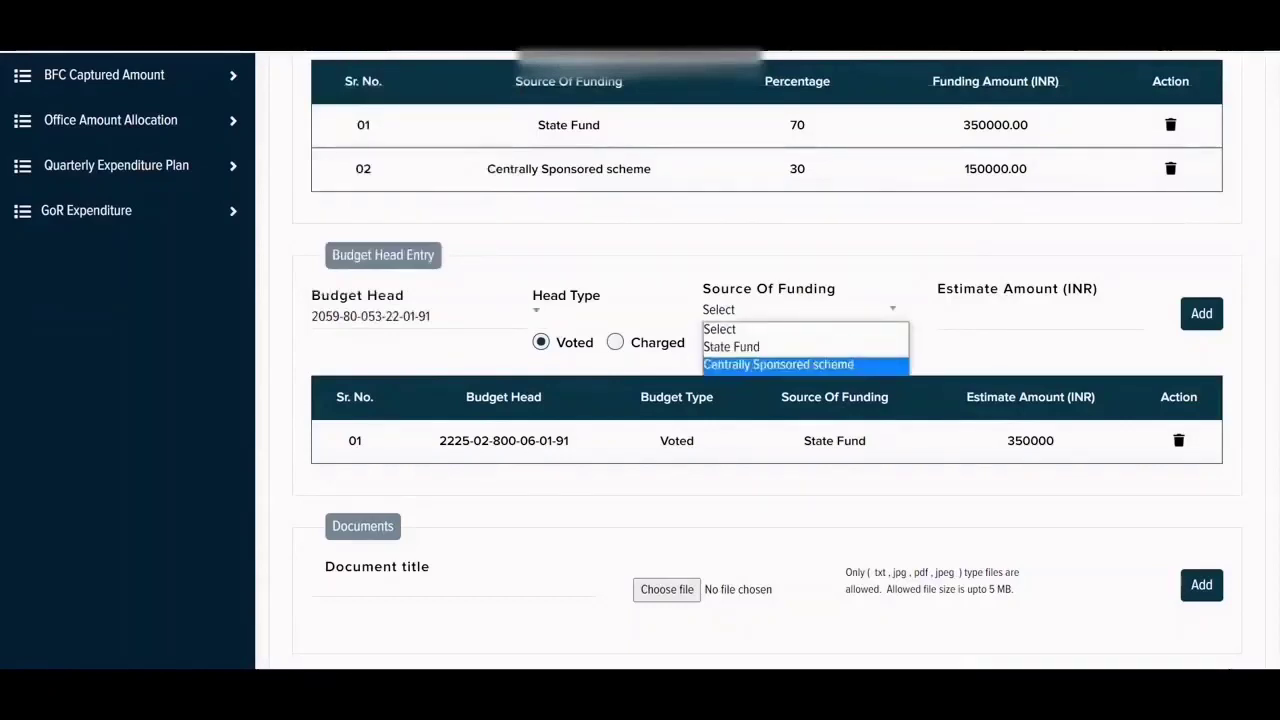
{"action": "key", "text": "Return"}
{"action": "left_click", "coordinate": [940, 313]}
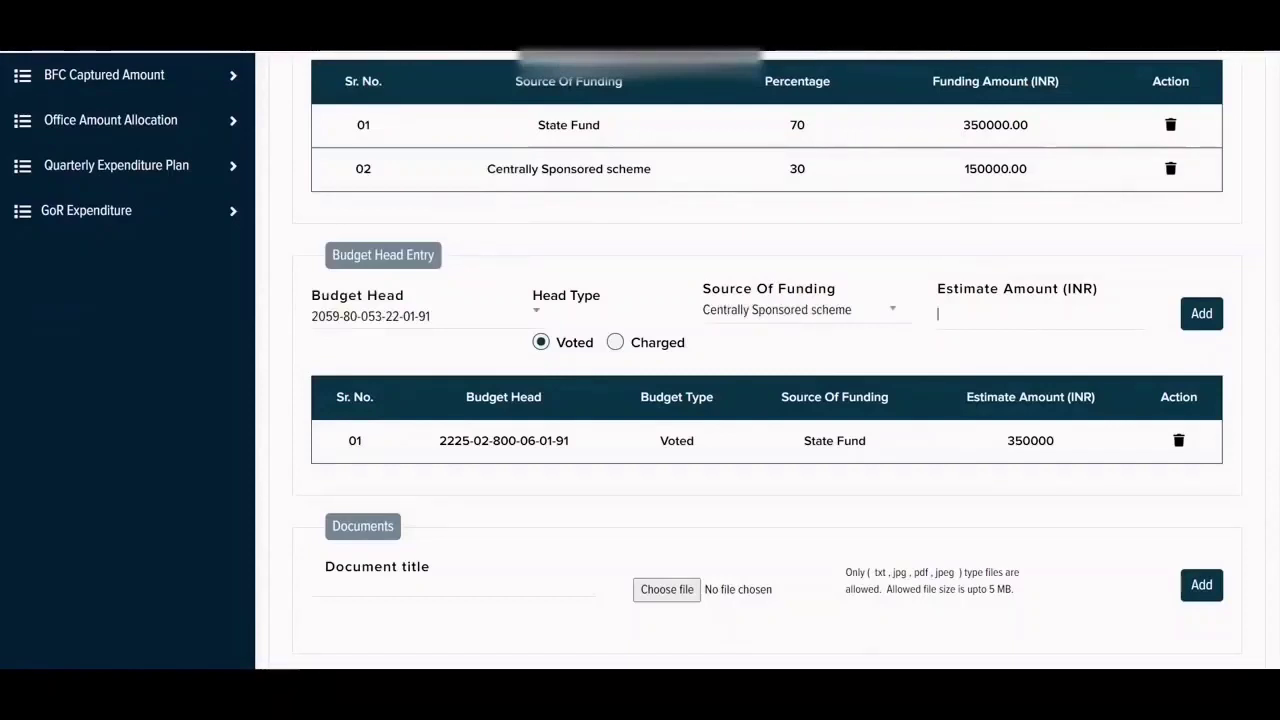
{"action": "type", "text": "150000"}
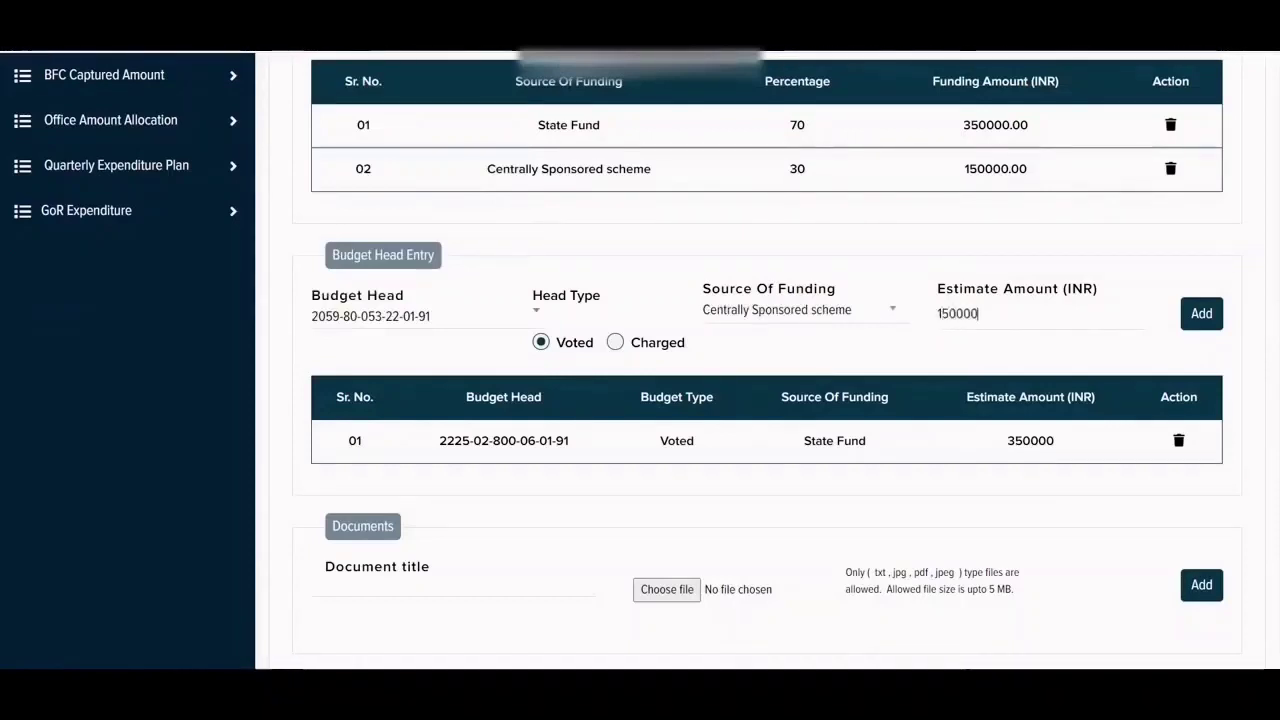
{"action": "left_click", "coordinate": [1201, 313]}
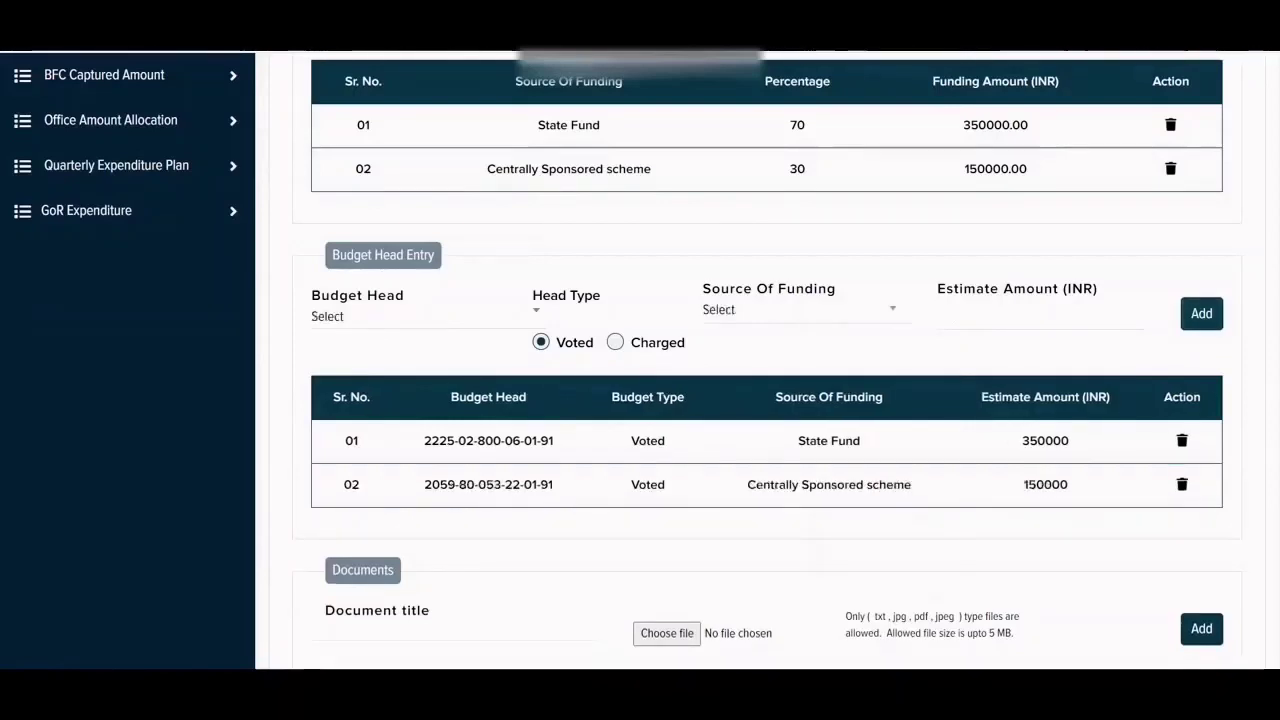
{"action": "scroll", "coordinate": [768, 360], "scroll_direction": "down", "scroll_amount": 1}
{"action": "scroll", "coordinate": [768, 360], "scroll_direction": "down", "scroll_amount": 1}
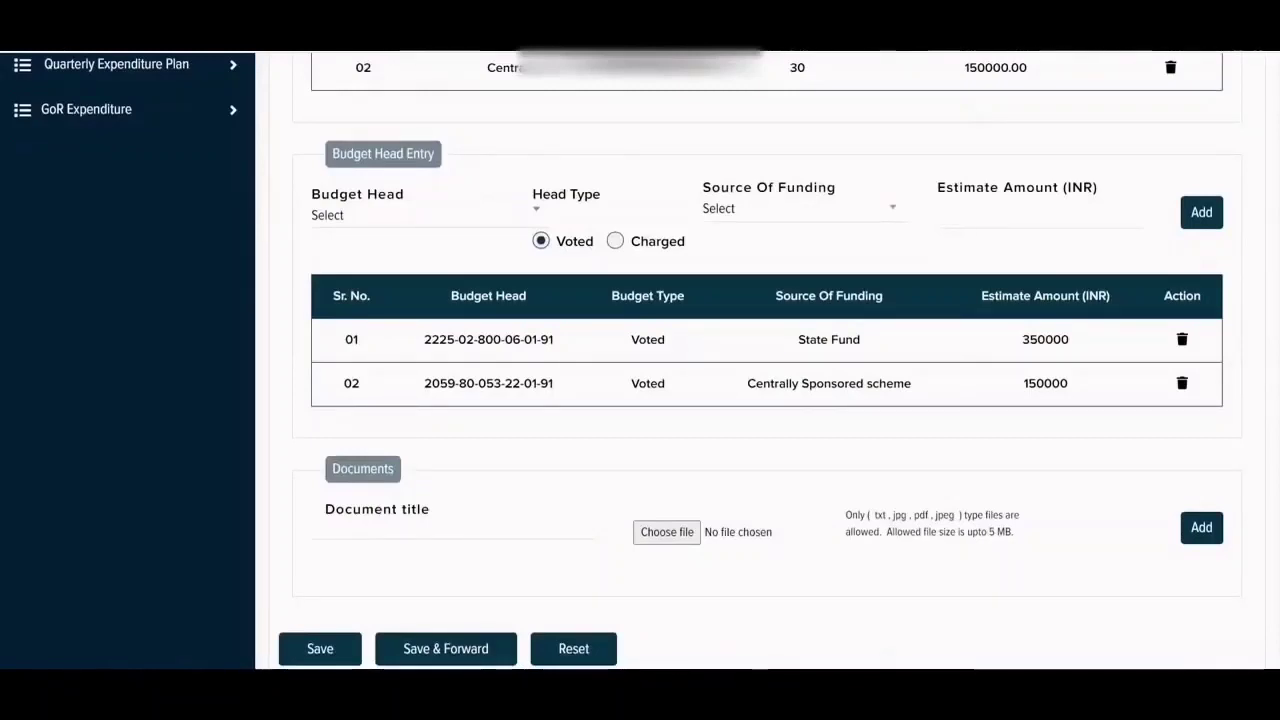
{"action": "scroll", "coordinate": [768, 360], "scroll_direction": "down", "scroll_amount": 1}
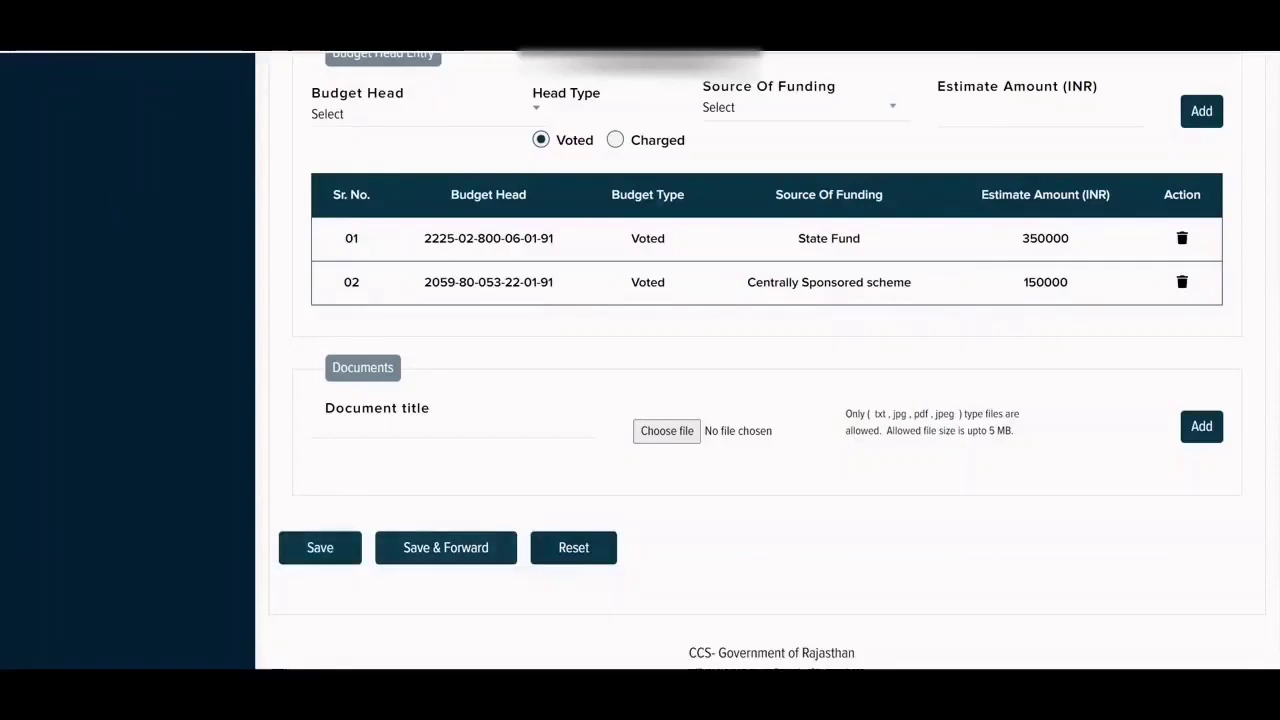
{"action": "scroll", "coordinate": [573, 547], "scroll_direction": "down", "scroll_amount": 1}
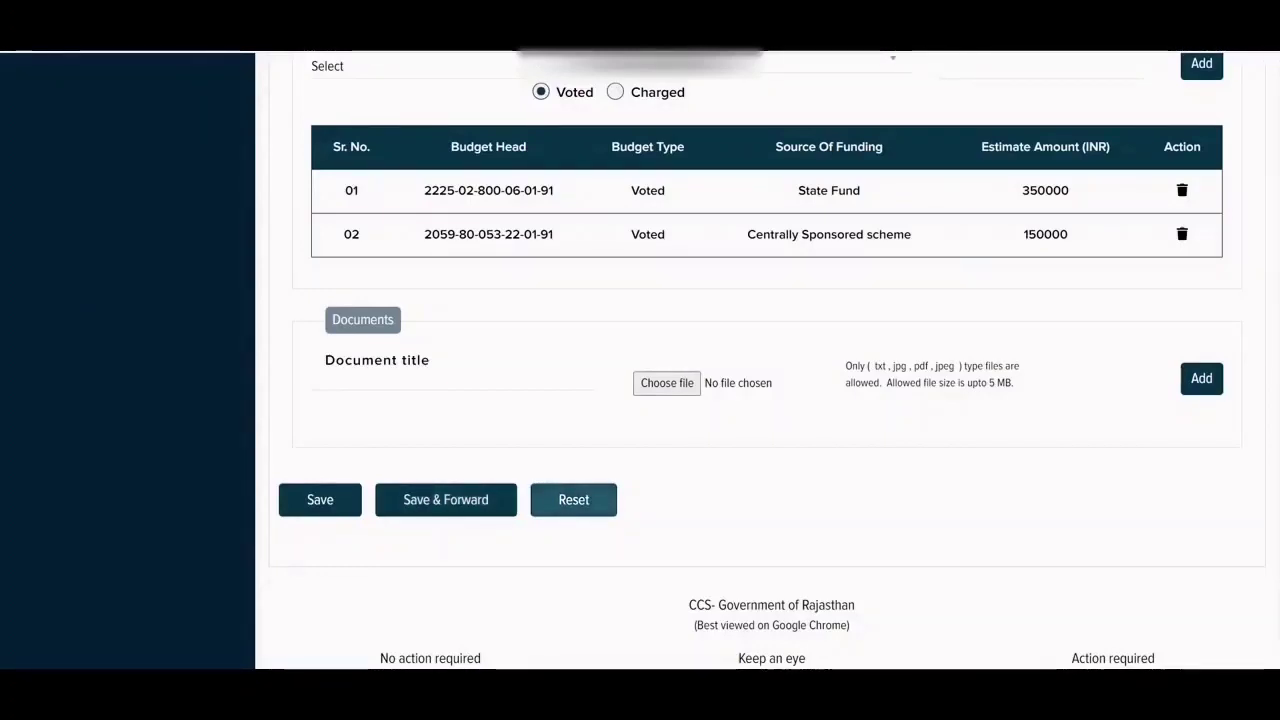
{"action": "scroll", "coordinate": [573, 499], "scroll_direction": "up", "scroll_amount": 1}
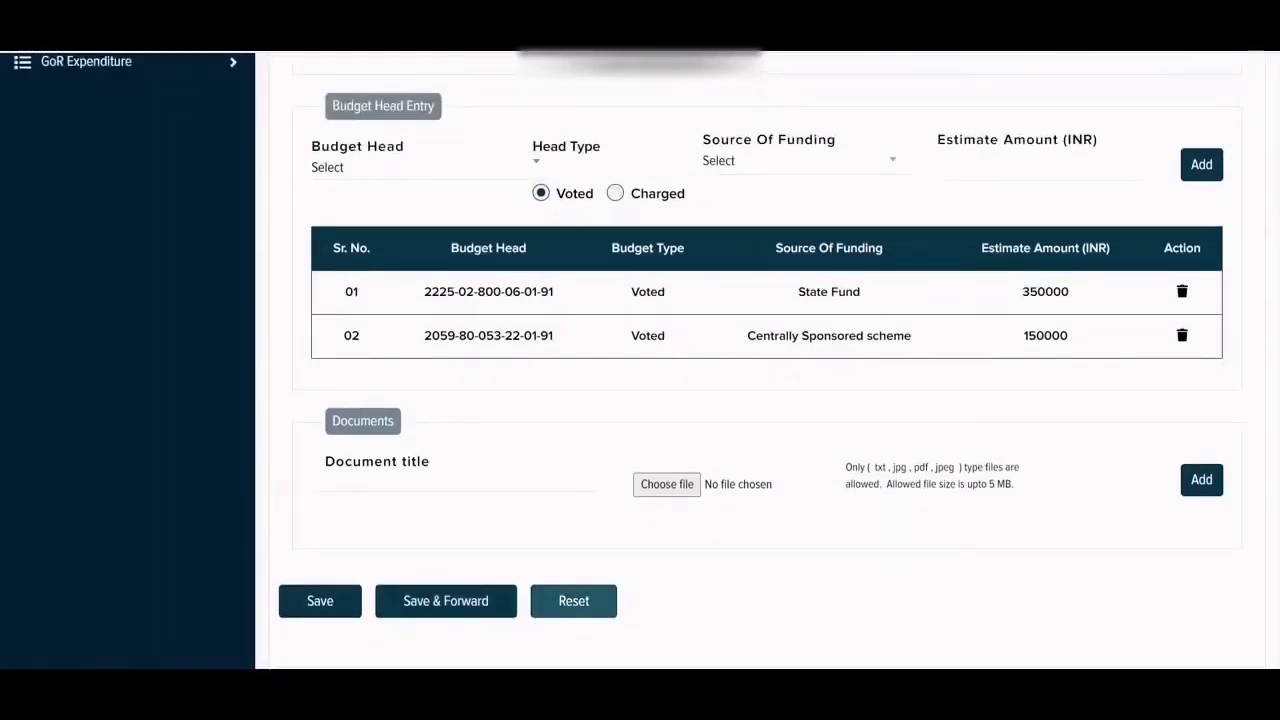